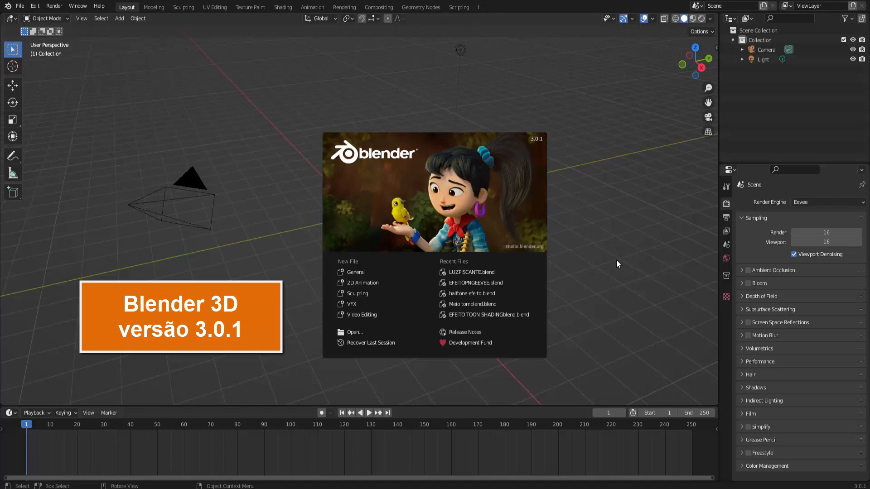
# - Preview the four Árvore Modelo PNG images in the Downloads folder in File Explorer, and return to the Blender scene
pyautogui.click(596, 226)
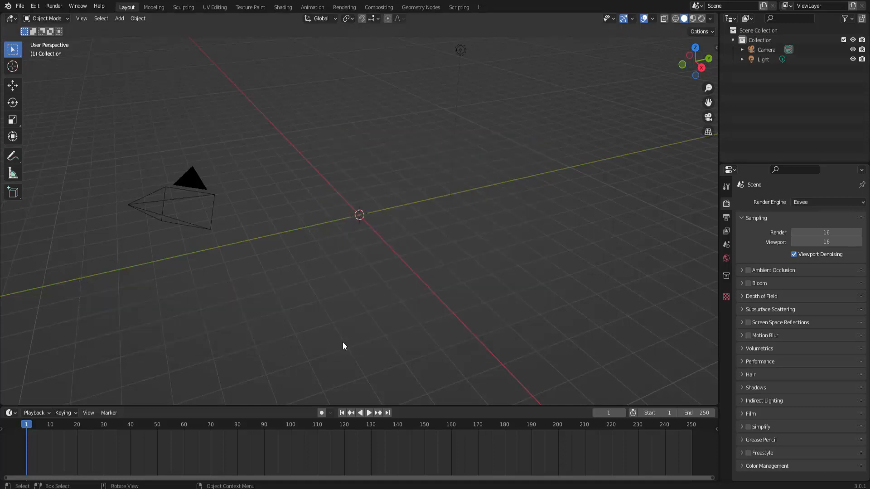
pyautogui.moveTo(234, 488)
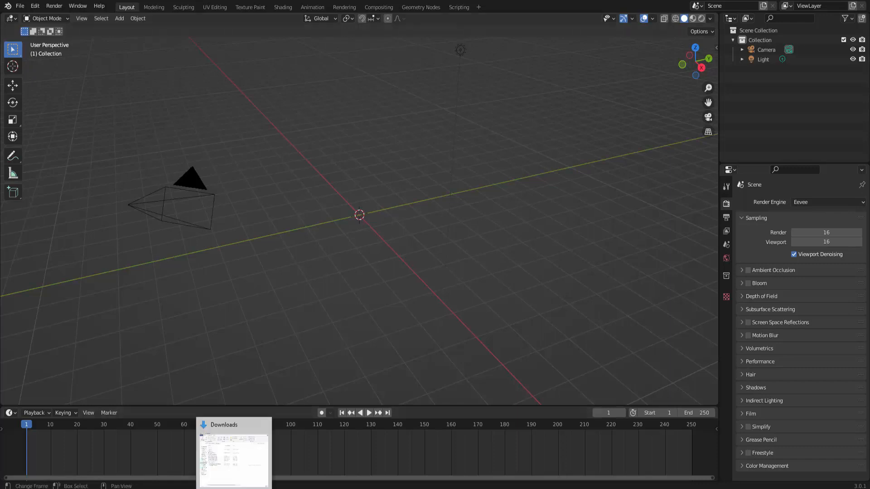
pyautogui.click(238, 470)
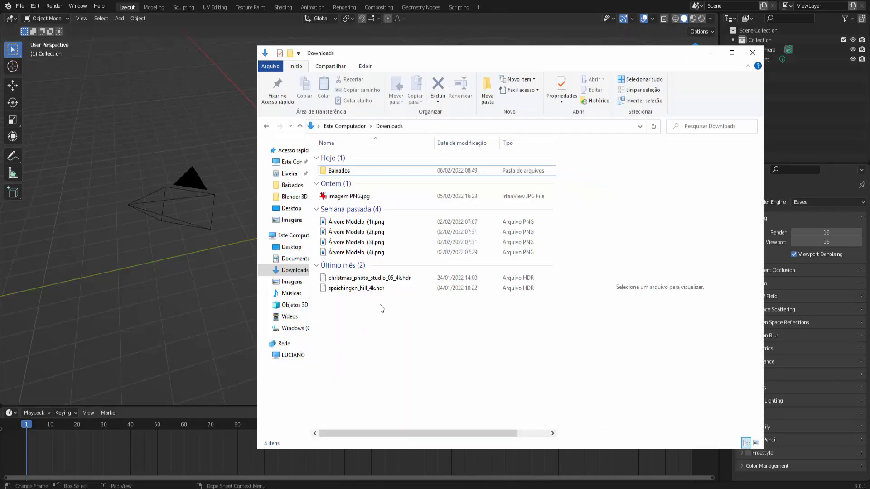
pyautogui.click(369, 222)
pyautogui.click(366, 232)
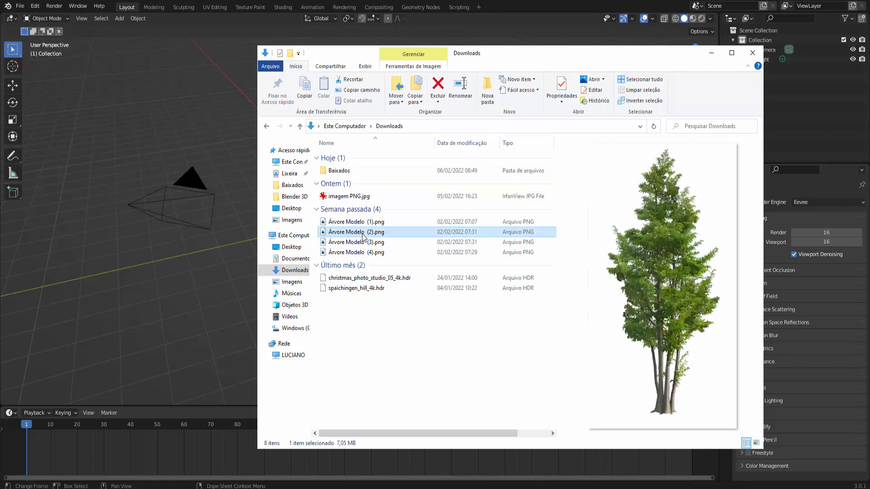
pyautogui.click(361, 242)
pyautogui.click(358, 253)
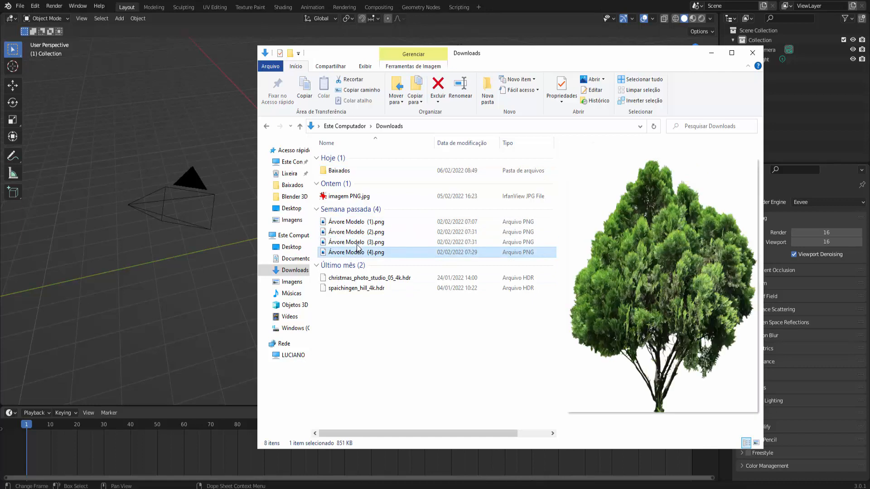
pyautogui.click(357, 243)
pyautogui.click(360, 223)
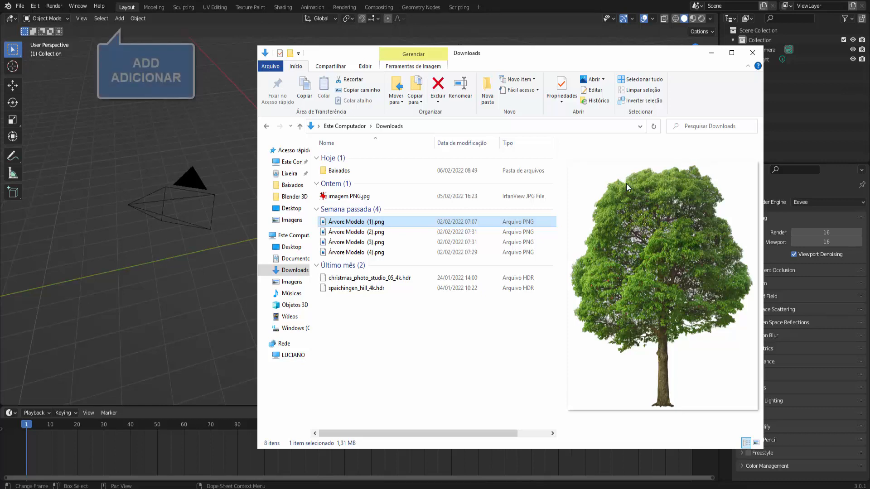
pyautogui.click(711, 53)
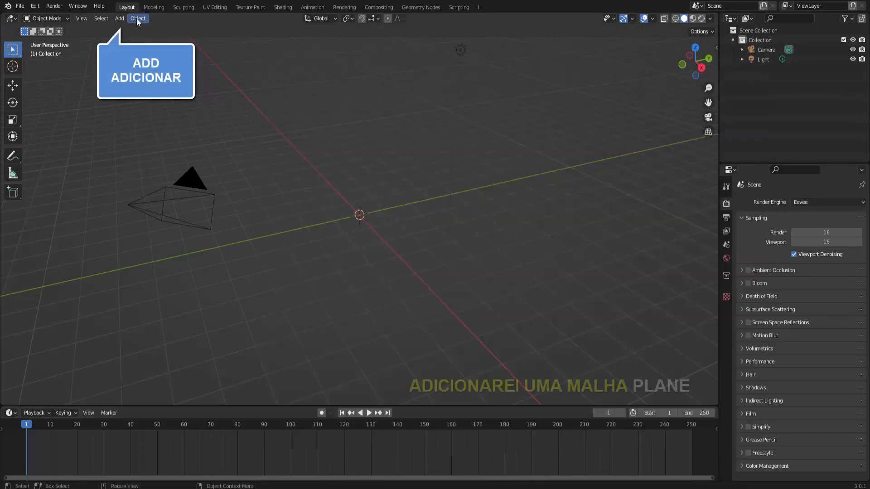
# - Add a plane mesh at the origin and scale it up to about 2.4 times its size
pyautogui.click(120, 18)
pyautogui.moveTo(133, 30)
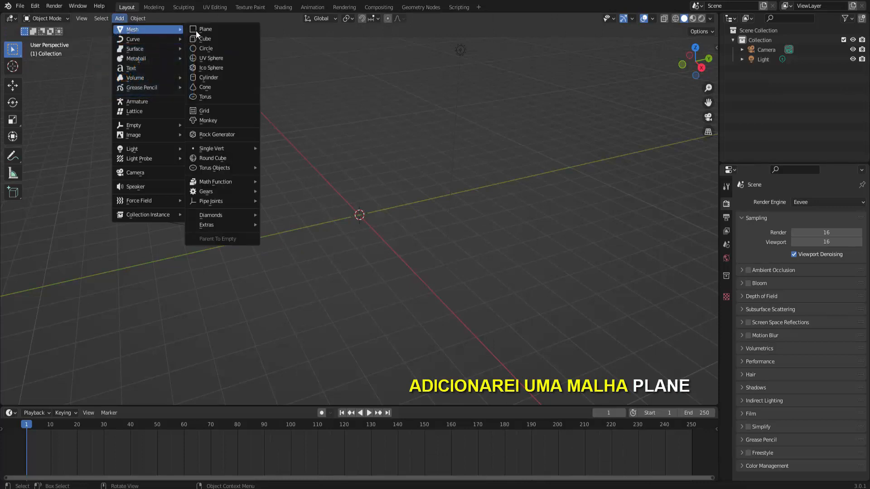
pyautogui.click(210, 29)
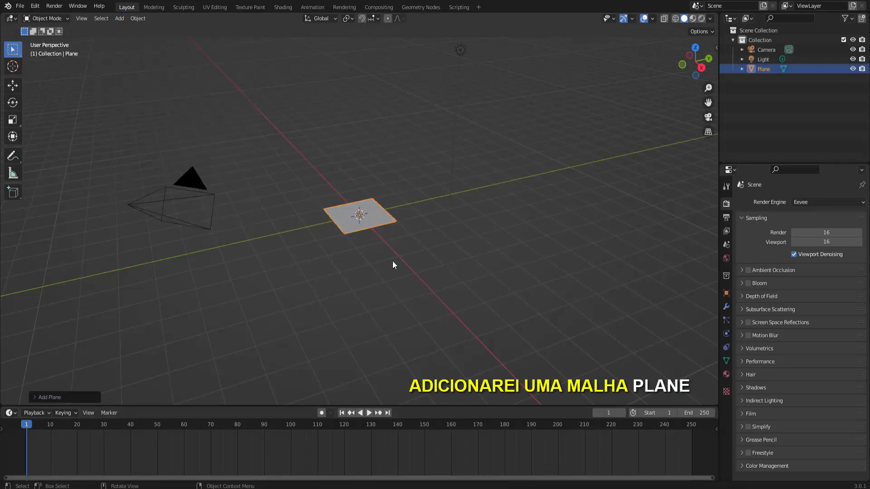
pyautogui.press('s')
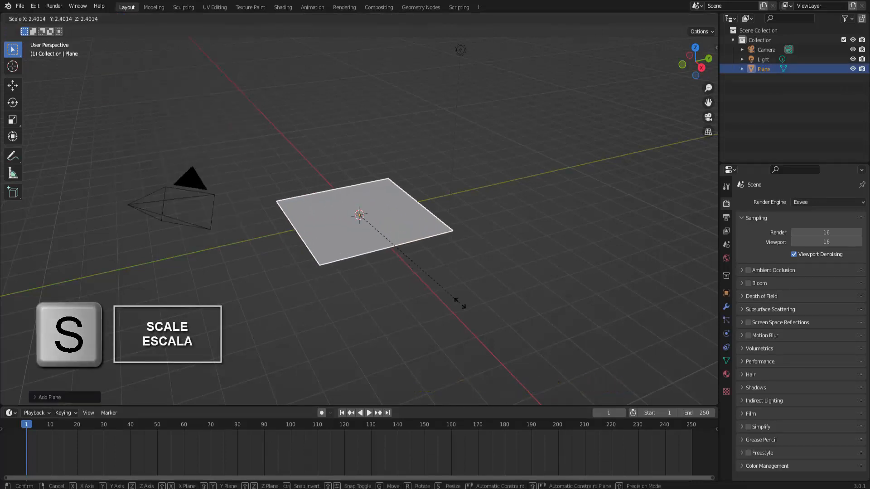
pyautogui.click(460, 304)
# - Enter Edit Mode on the plane and add one centred loop cut running along the X axis
pyautogui.click(41, 18)
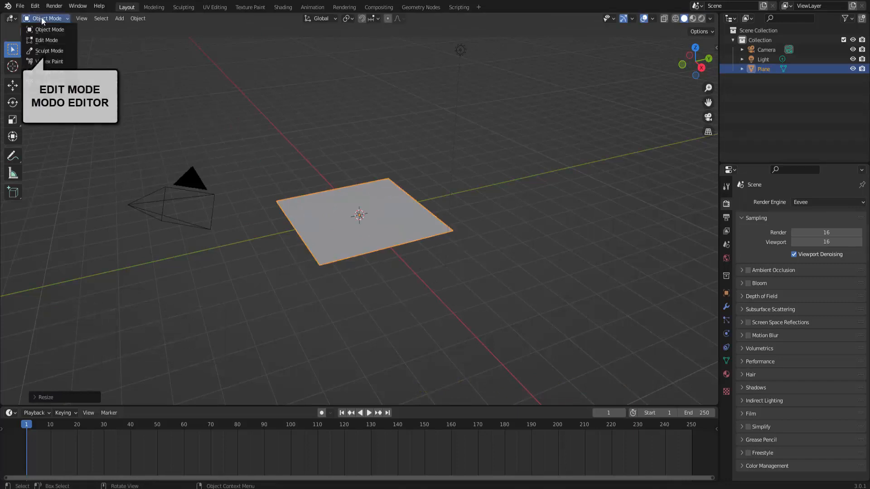
pyautogui.click(48, 40)
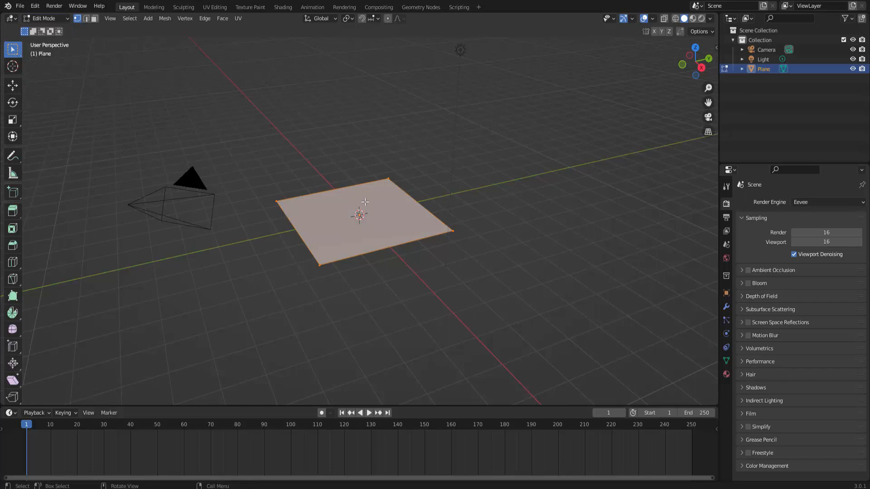
pyautogui.press('ctrl')
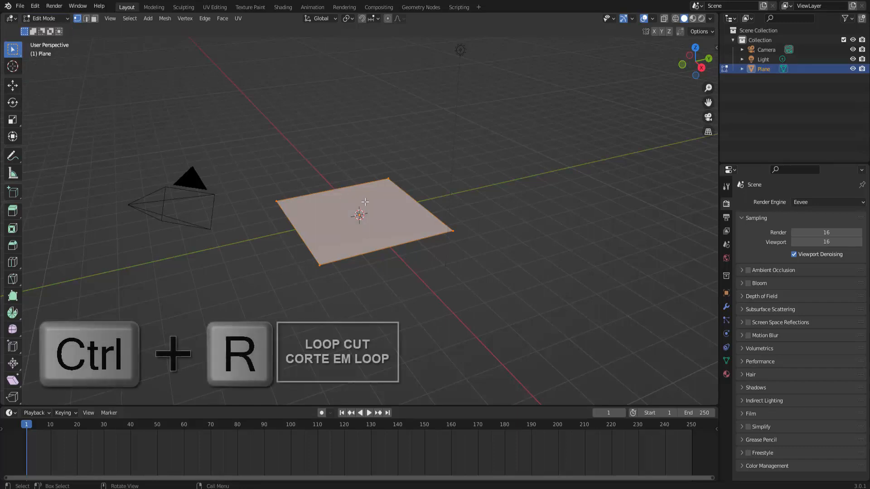
pyautogui.hotkey('ctrl', 'r')
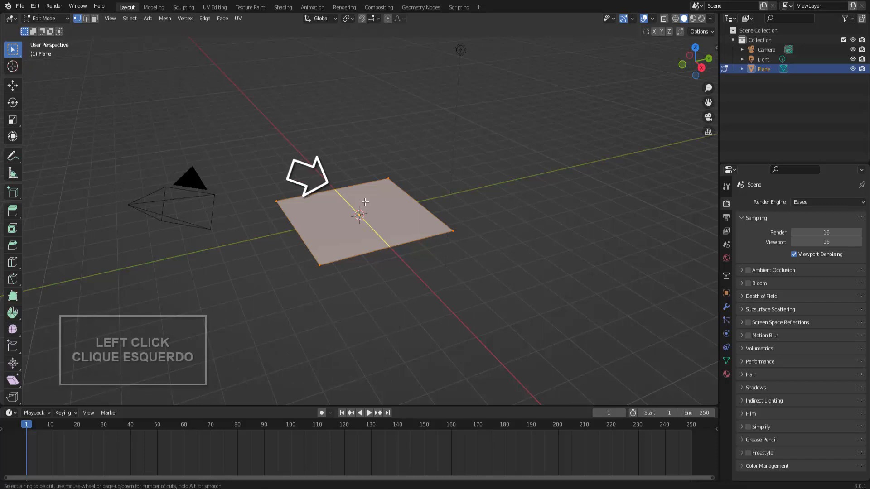
pyautogui.click(365, 202)
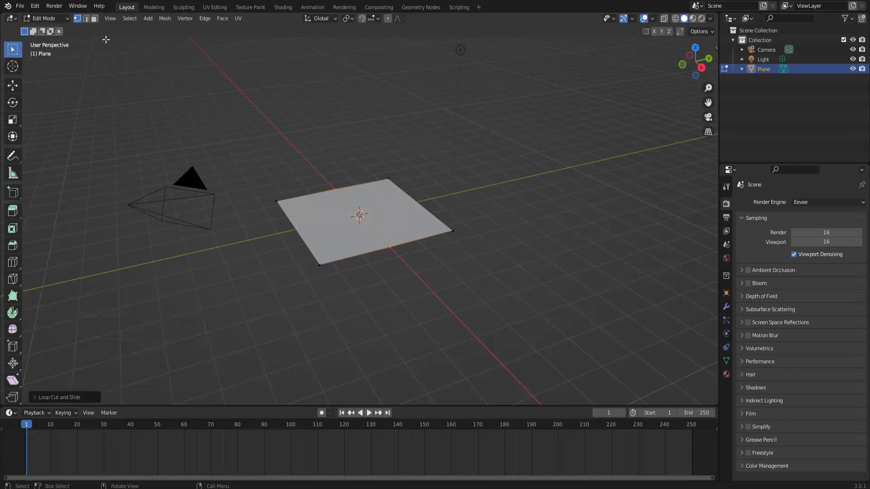
# - Raise the plane's middle edge along Z with the Move tool in edge select mode to form a roof-like ridge
pyautogui.click(86, 18)
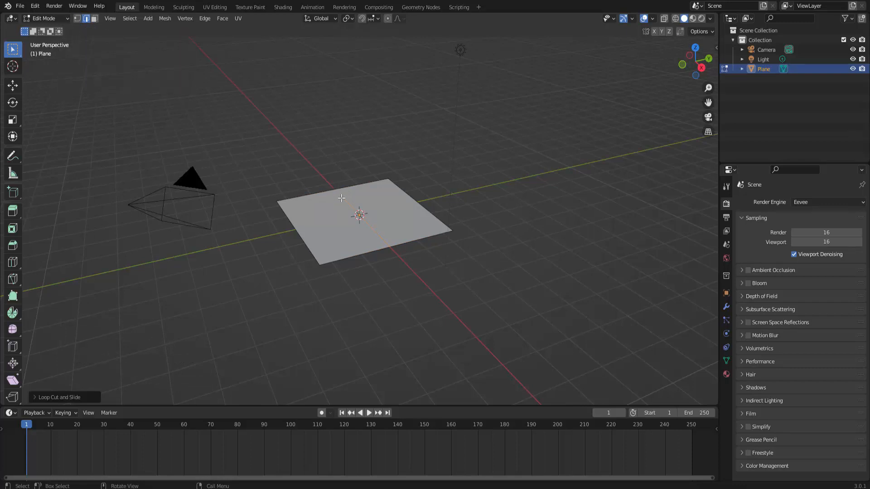
pyautogui.click(13, 86)
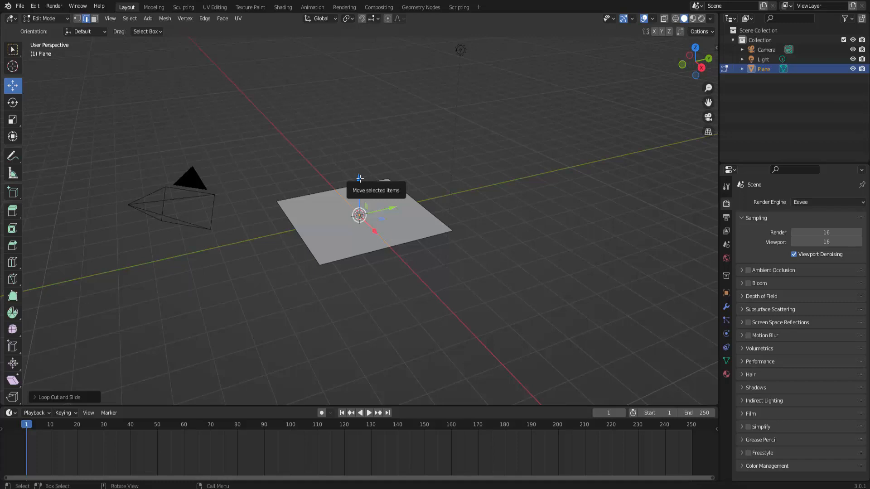
pyautogui.moveTo(359, 178); pyautogui.dragTo(359, 143)
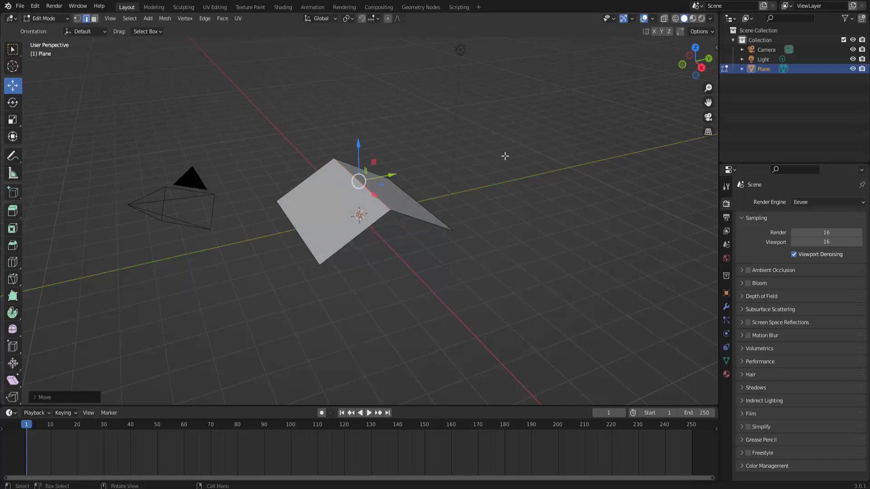
# - Bevel the raised ridge edge with a width of about 0.82 m and 14 segments to form a smooth arch
pyautogui.hotkey('ctrl', 'b')
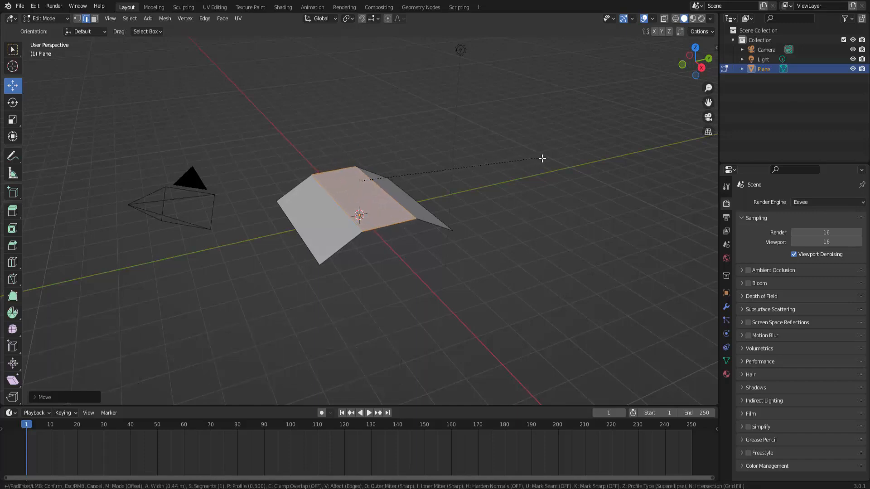
pyautogui.scroll(6, 561, 161)
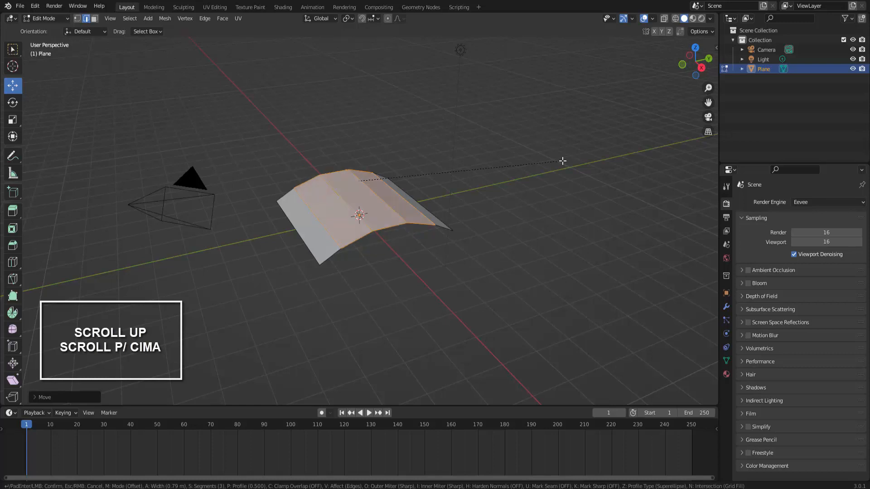
pyautogui.scroll(4, 563, 161)
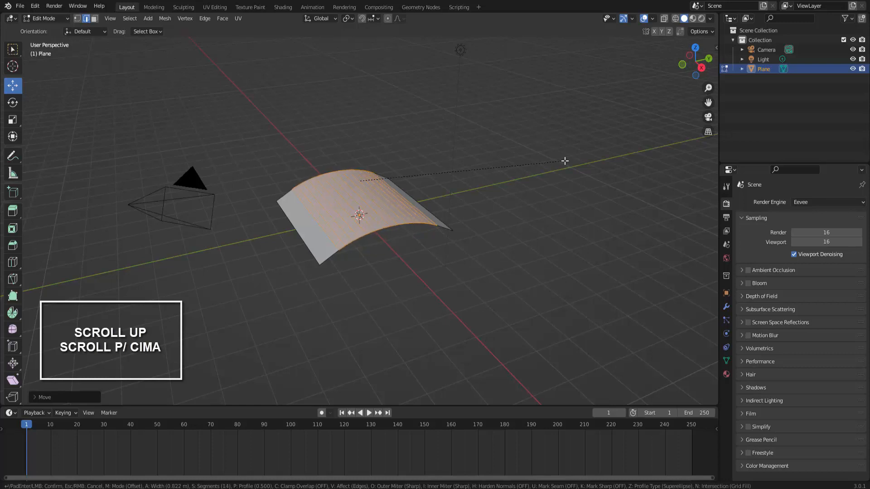
pyautogui.click(565, 161)
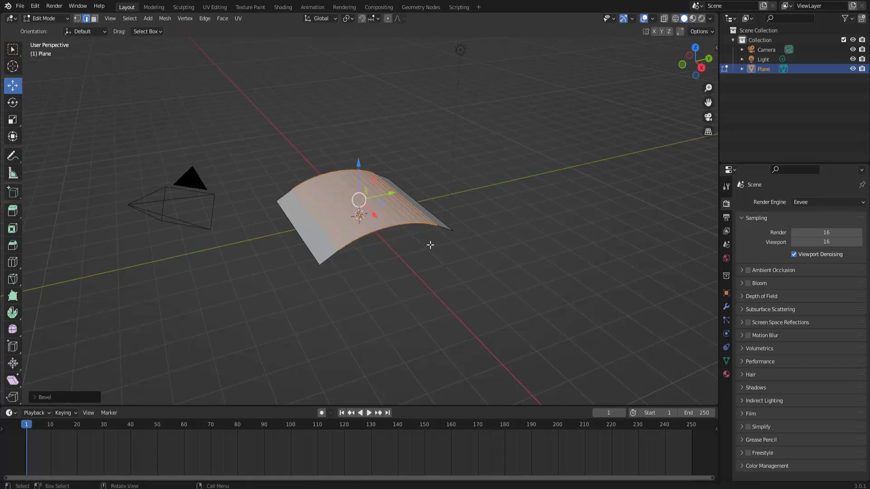
# - Return to Object Mode and apply Shade Smooth to the curved plane
pyautogui.click(50, 19)
pyautogui.click(50, 27)
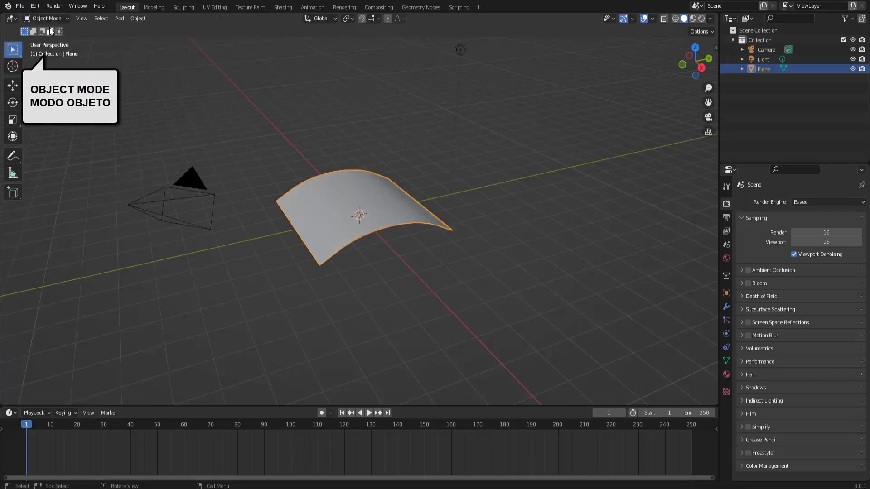
pyautogui.rightClick(507, 144)
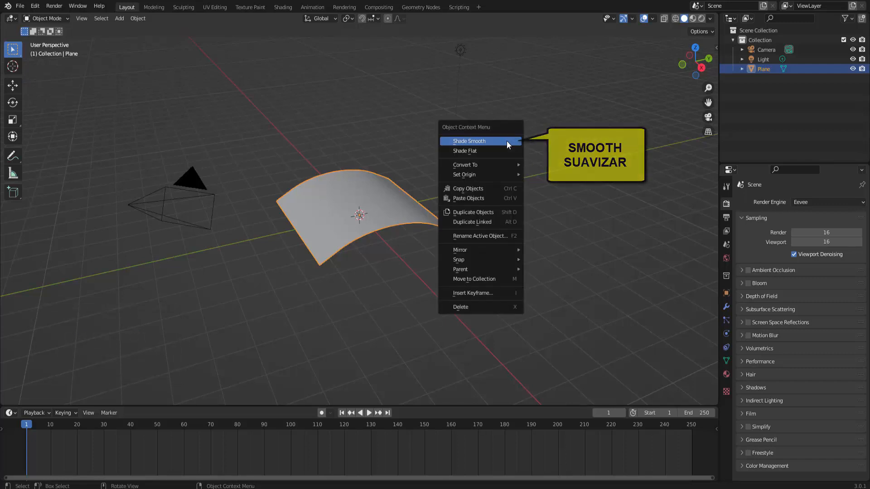
pyautogui.click(508, 142)
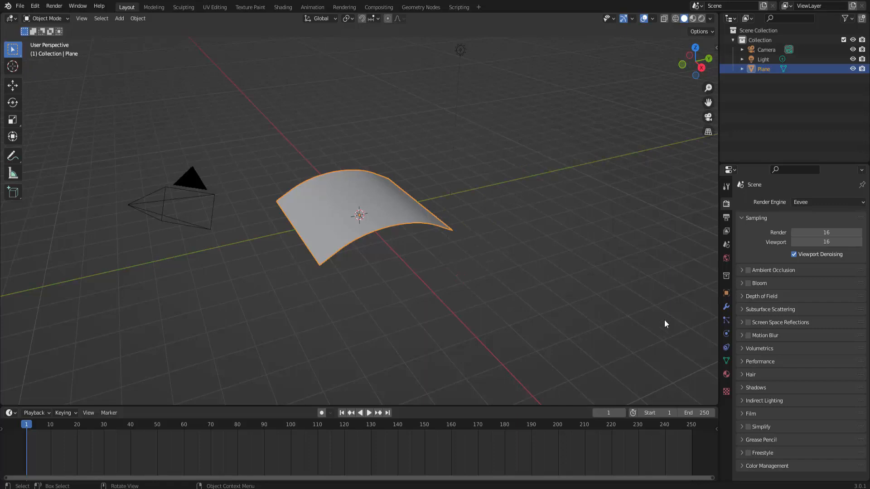
# - Display the viewport in rendered shading and enable Auto Smooth for the curved plane's normals
pyautogui.click(702, 18)
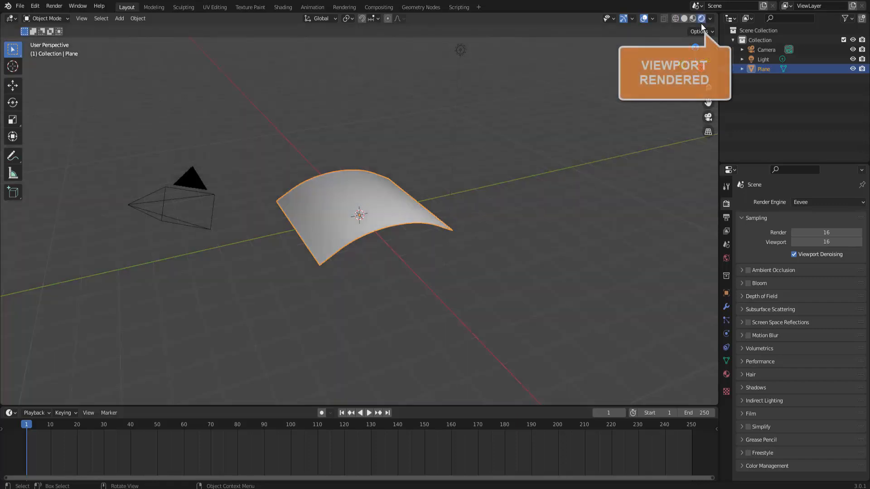
pyautogui.click(726, 360)
pyautogui.click(743, 389)
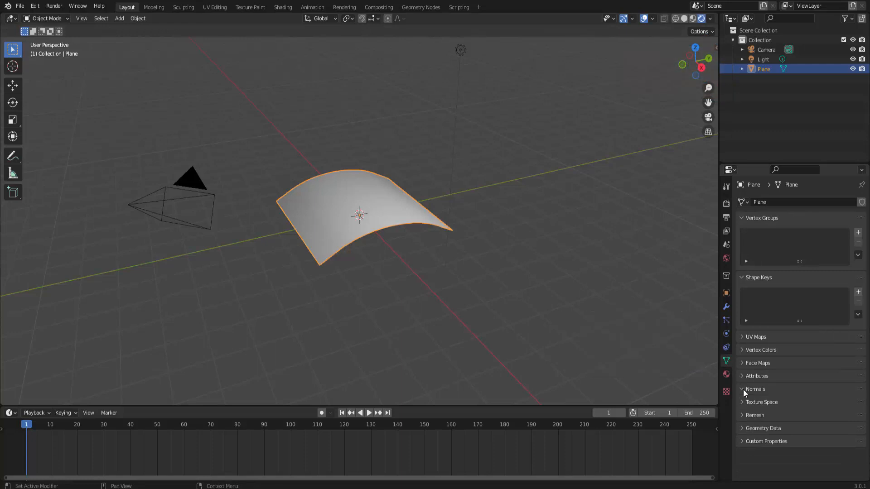
pyautogui.click(790, 404)
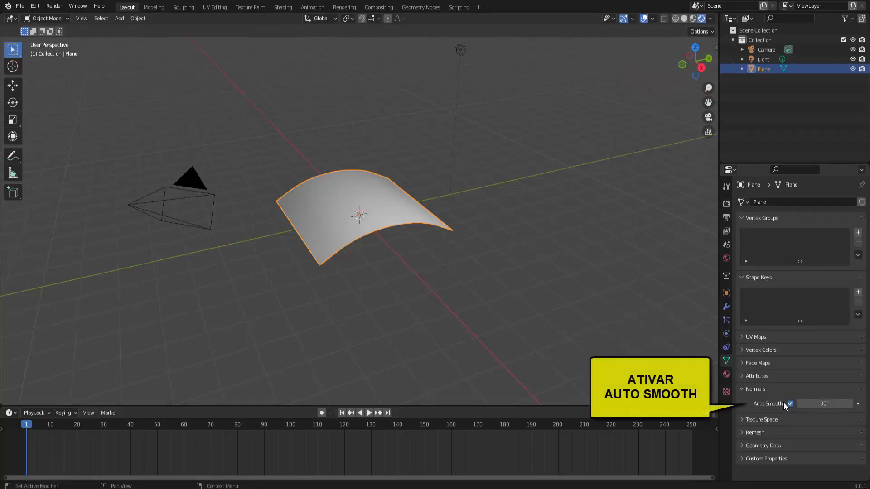
# - Create a new material on the curved plane and set its base color to a golden yellow
pyautogui.click(726, 374)
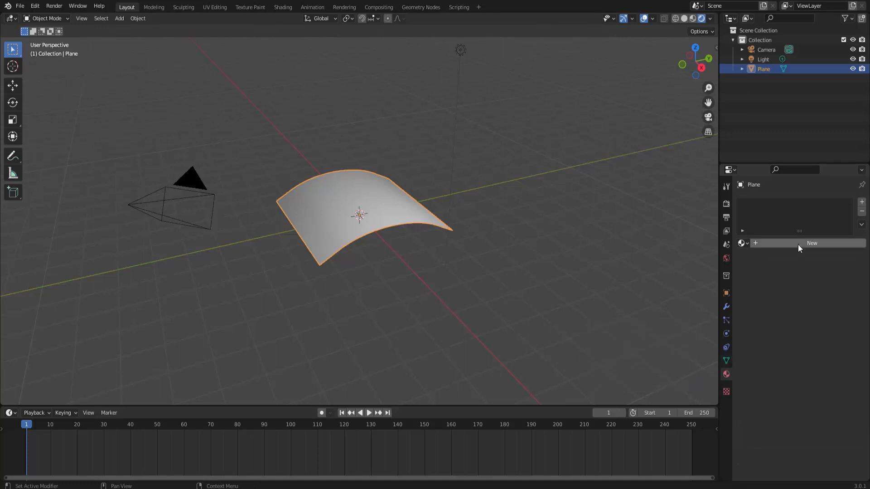
pyautogui.click(799, 244)
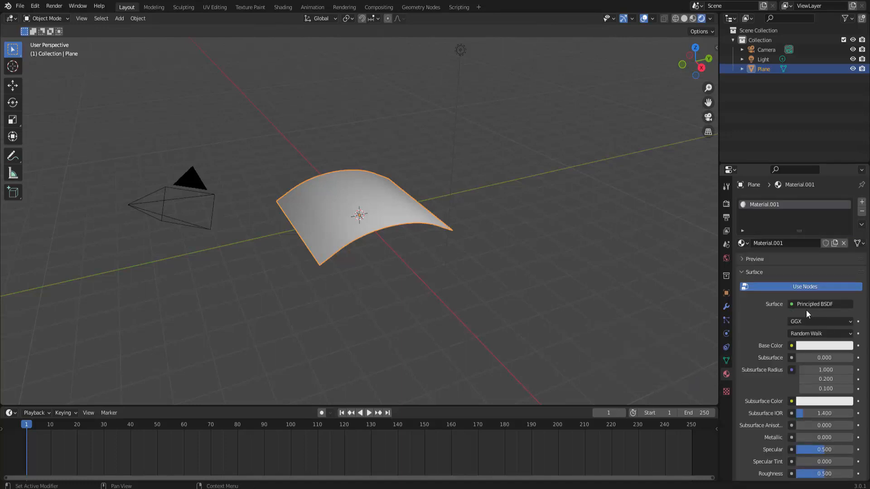
pyautogui.click(821, 347)
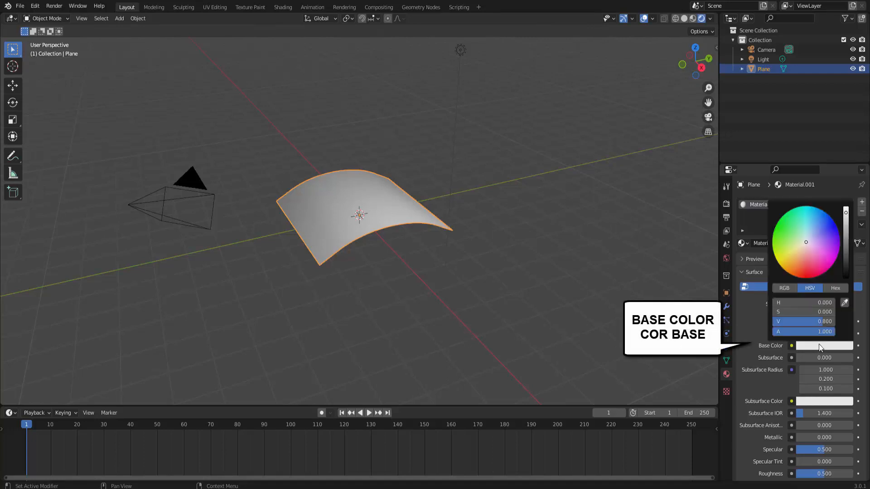
pyautogui.click(784, 266)
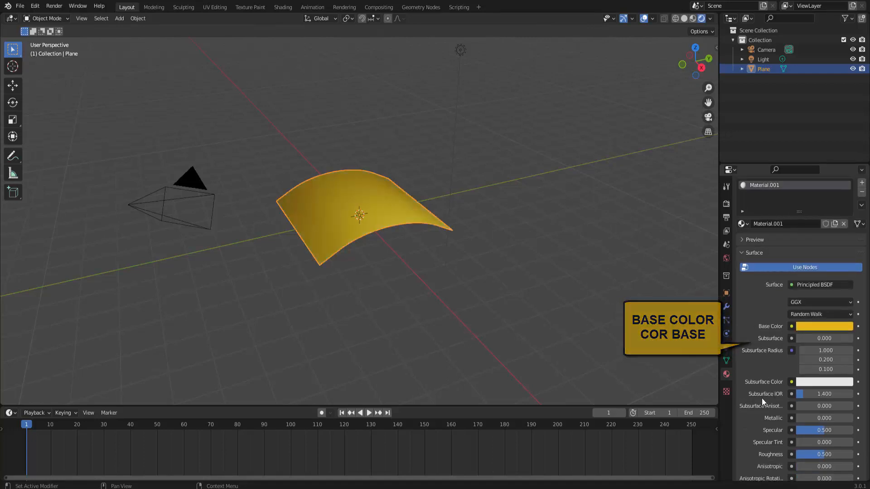
# - Set the yellow material's Metallic to 0.654 and its Roughness to 0.106
pyautogui.scroll(-4, 762, 398)
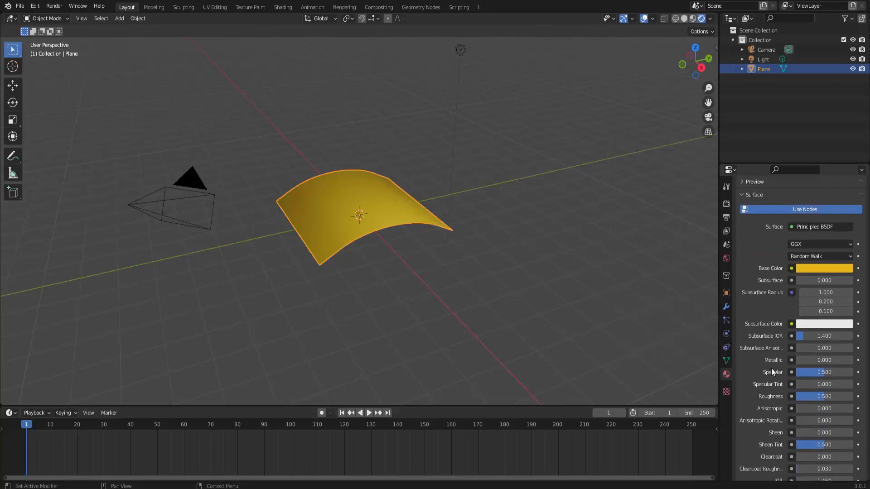
pyautogui.moveTo(806, 360); pyautogui.dragTo(826, 360)
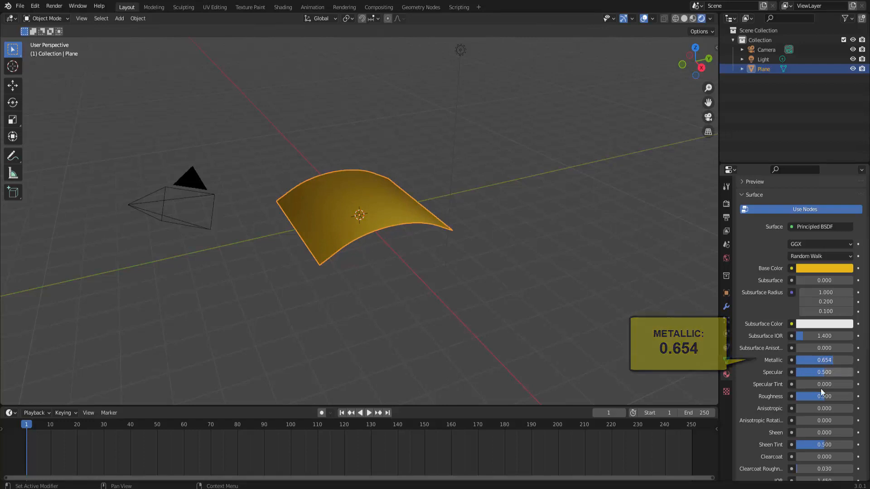
pyautogui.moveTo(820, 397); pyautogui.dragTo(797, 397)
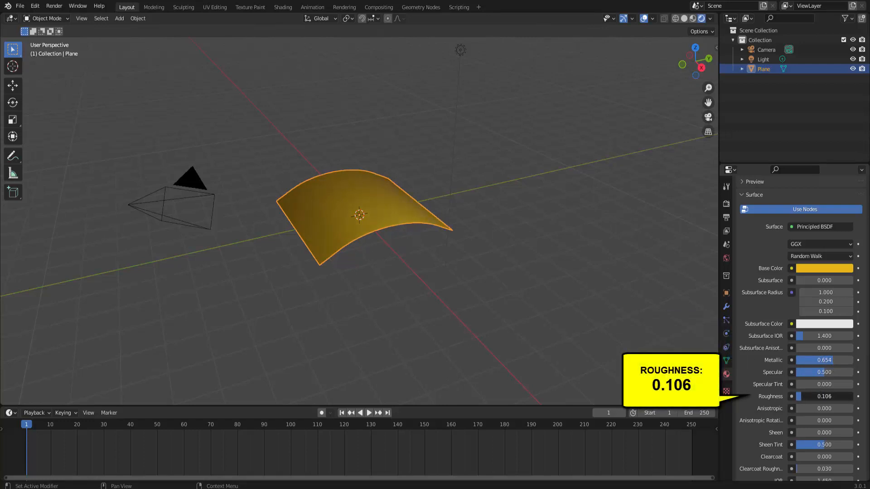
# - Display the viewport in Material Preview shading and view the yellow curved plane from different angles
pyautogui.scroll(3, 495, 287)
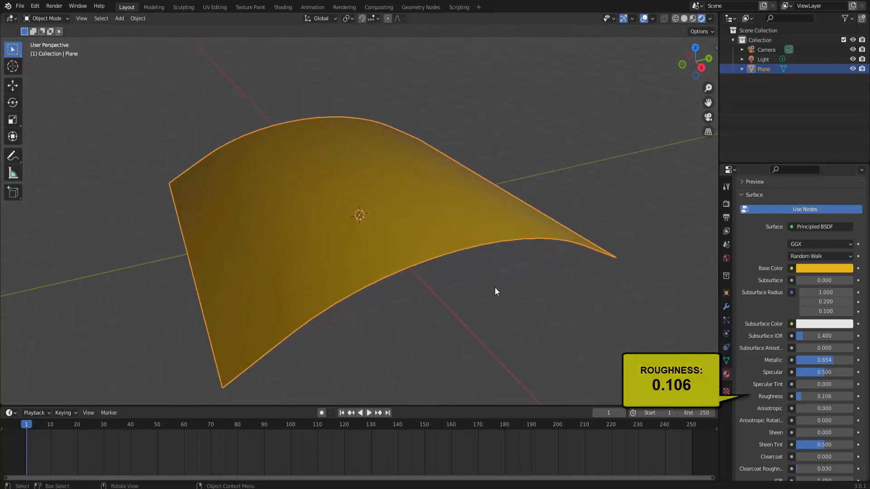
pyautogui.scroll(-2, 495, 292)
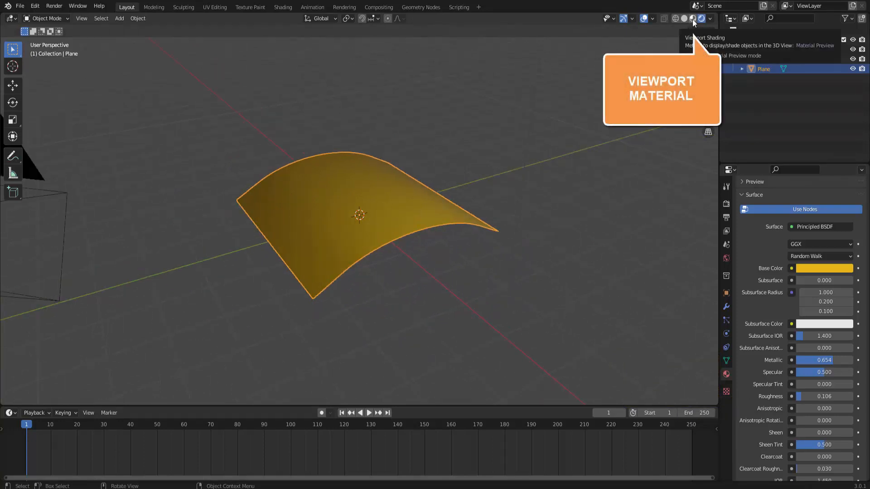
pyautogui.click(693, 19)
pyautogui.moveTo(581, 184); pyautogui.dragTo(405, 146, button='middle')
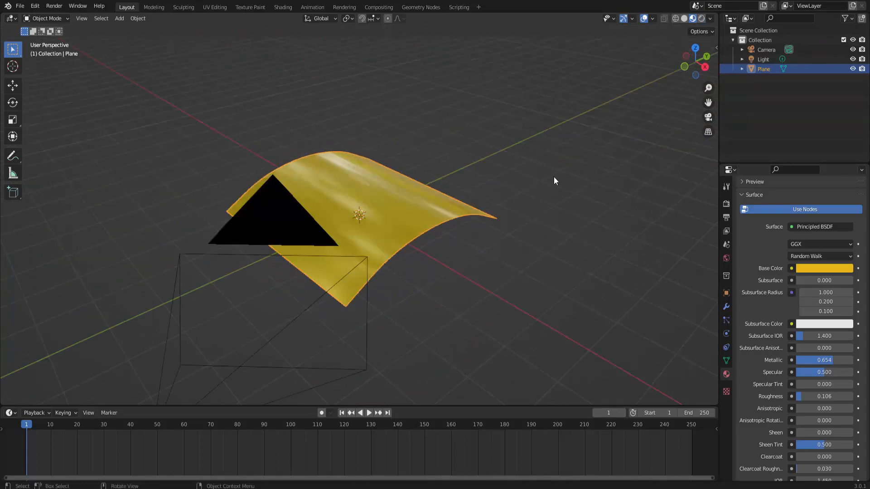
pyautogui.moveTo(555, 181)
pyautogui.mouseDown(button='middle')
pyautogui.moveTo(546, 188)
pyautogui.moveTo(555, 179)
pyautogui.mouseUp(button='middle')
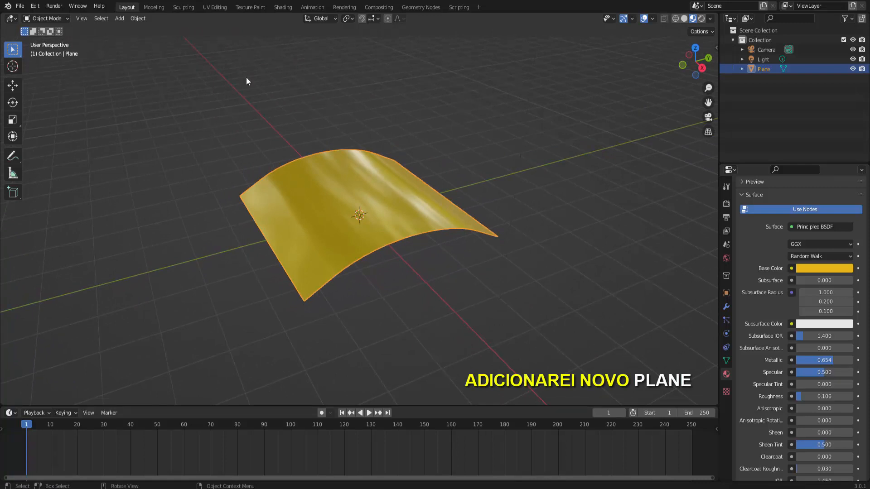
# - Add a new mesh plane to the scene
pyautogui.click(119, 18)
pyautogui.moveTo(156, 29)
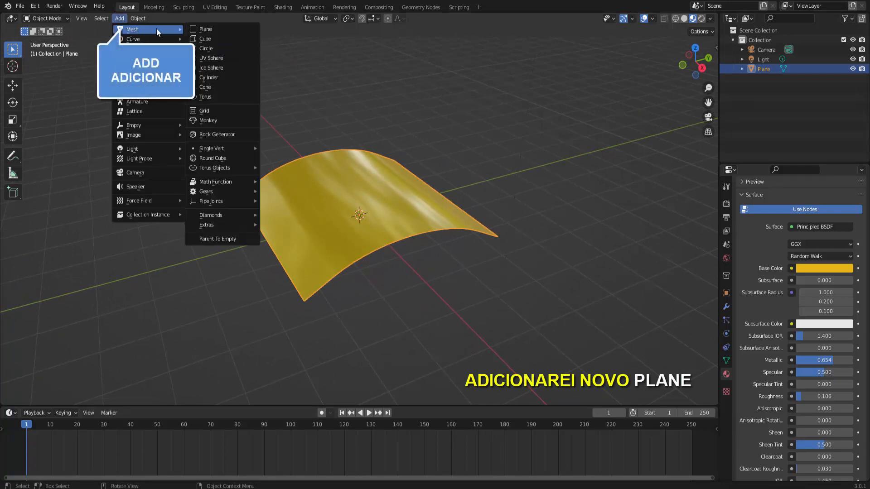
pyautogui.click(221, 30)
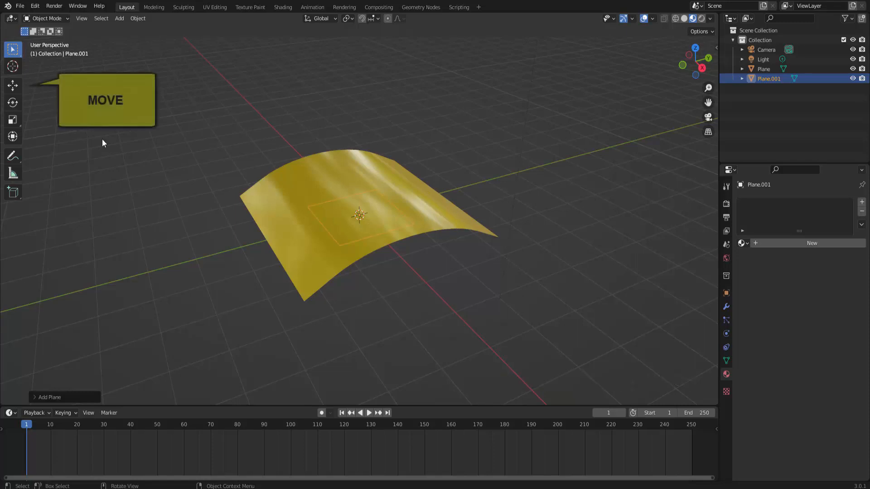
# - Move the new plane straight up along Z until it floats above the curved plane, and scale it up moderately
pyautogui.click(14, 89)
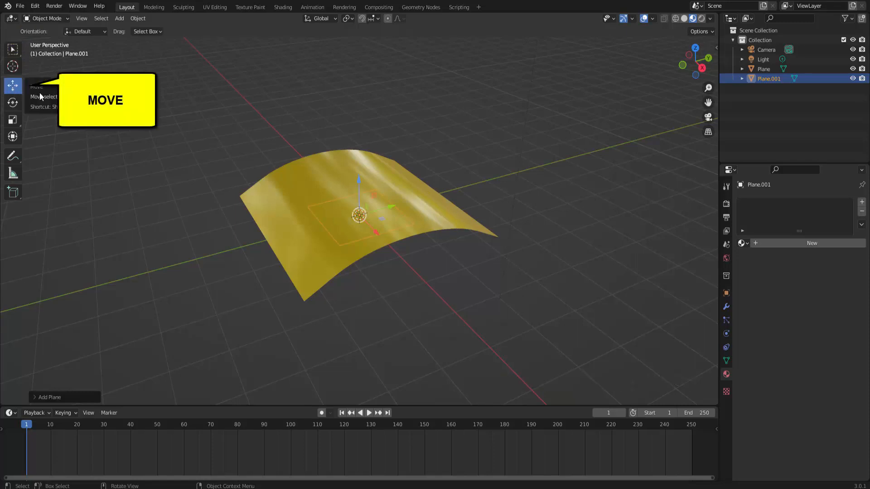
pyautogui.moveTo(358, 184); pyautogui.dragTo(366, 60)
pyautogui.press('s')
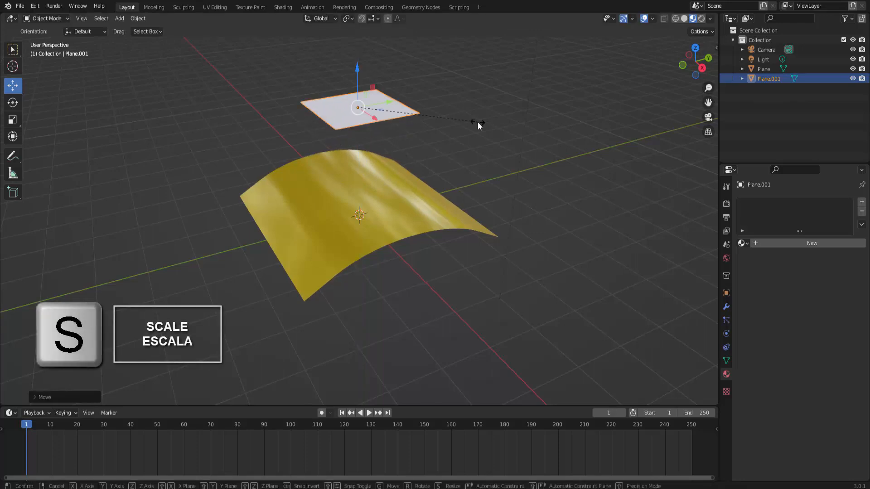
pyautogui.click(522, 143)
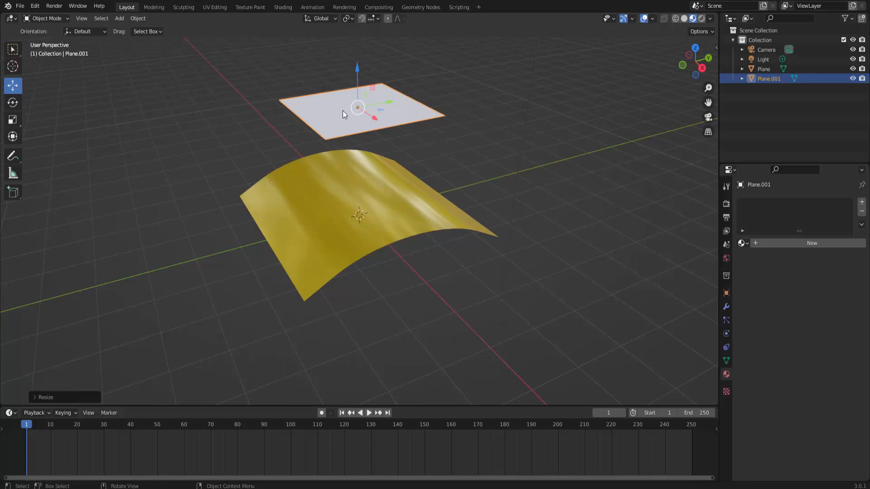
# - Subdivide the new plane with 40 cuts in Edit Mode and return to Object Mode
pyautogui.click(49, 18)
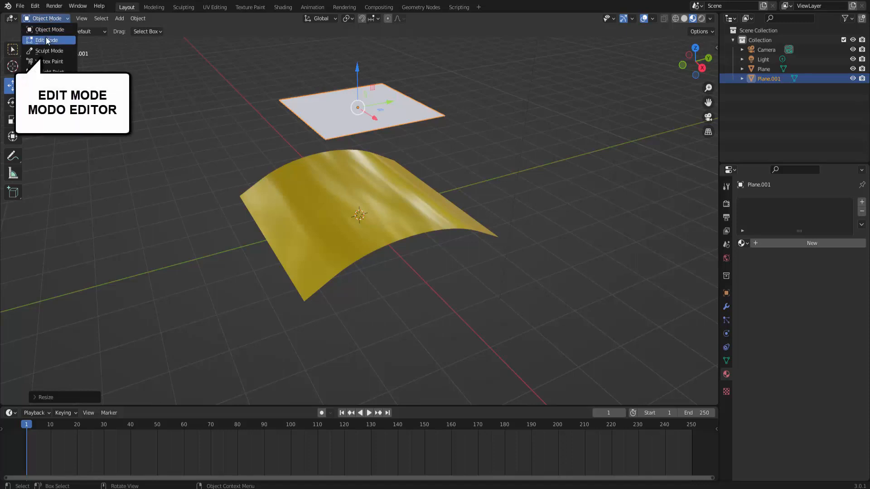
pyautogui.click(47, 40)
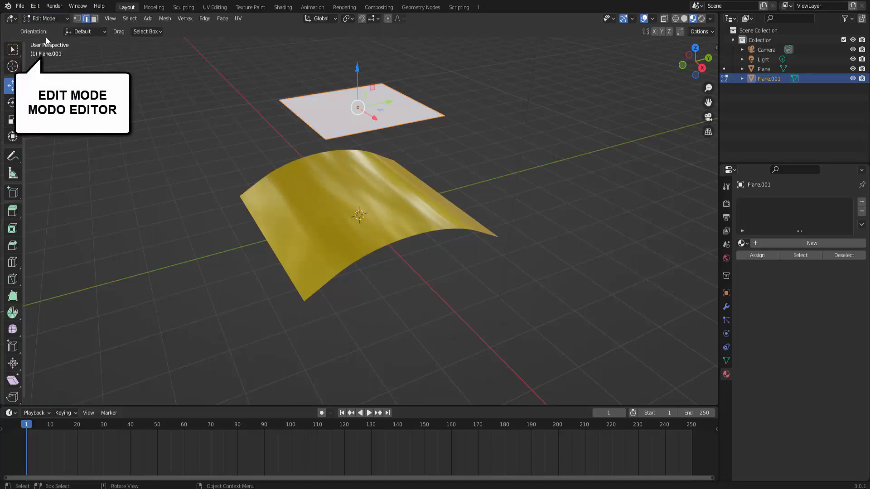
pyautogui.rightClick(578, 107)
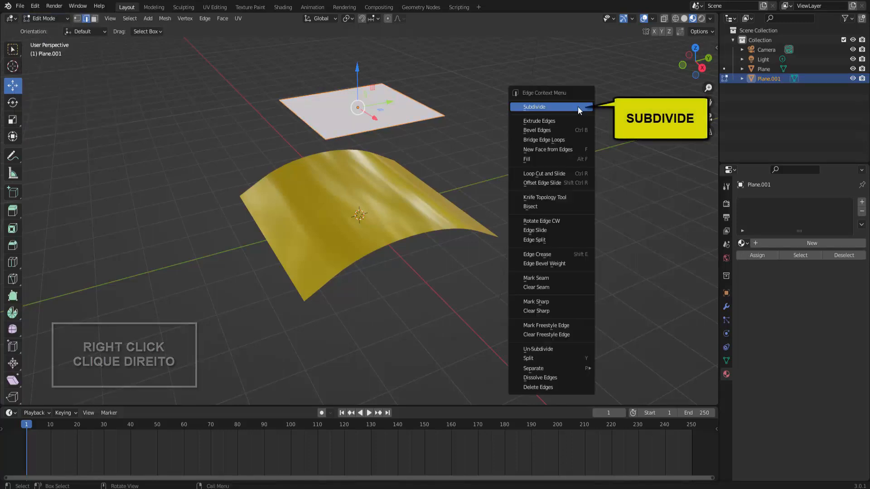
pyautogui.click(578, 107)
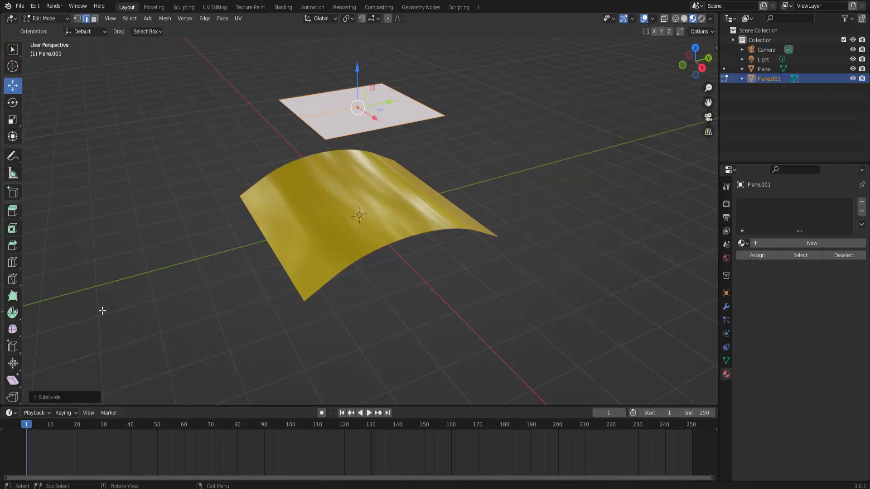
pyautogui.click(35, 395)
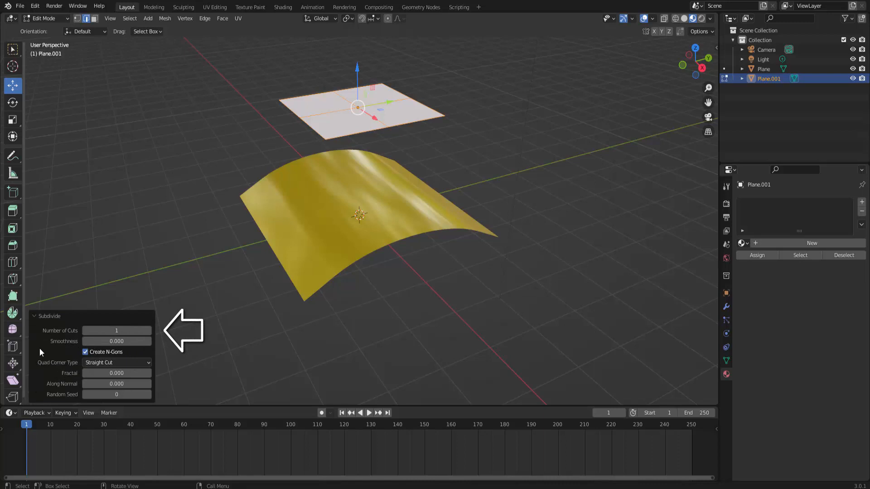
pyautogui.click(88, 331)
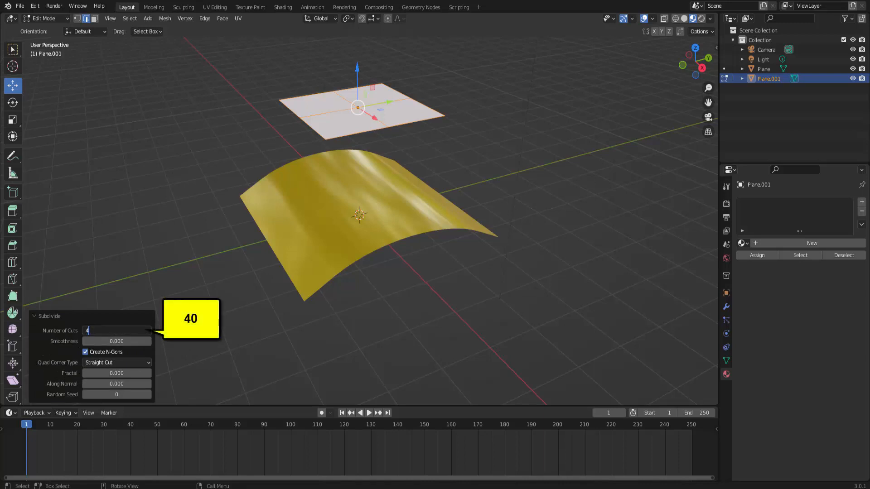
pyautogui.press('Return')
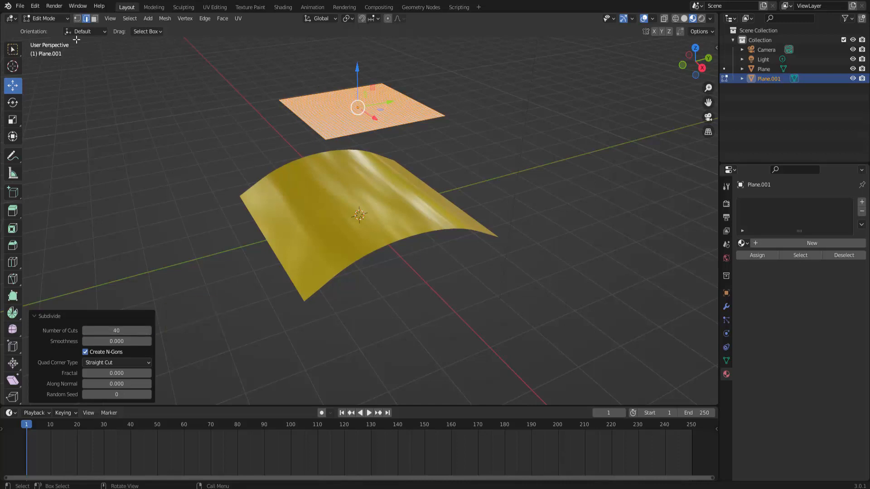
pyautogui.click(51, 18)
pyautogui.click(52, 27)
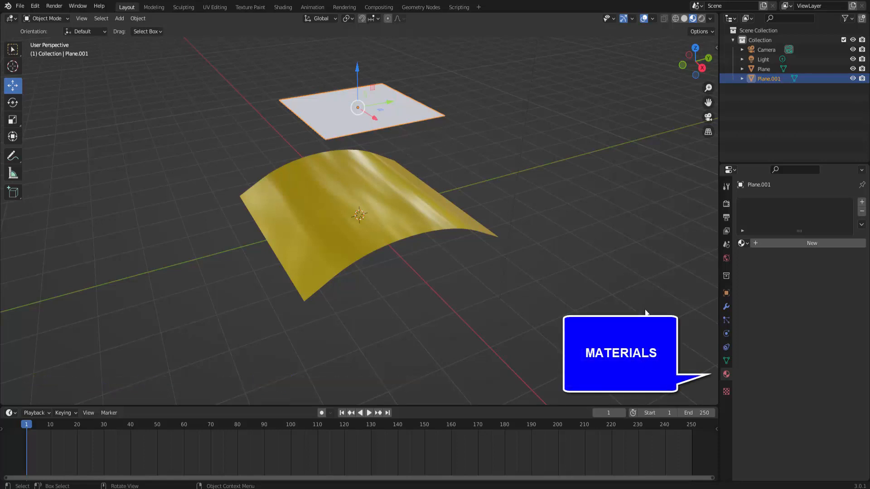
# - Create a new material on the upper plane with the image texture Árvore Modelo (1).png as its Base Color
pyautogui.click(814, 242)
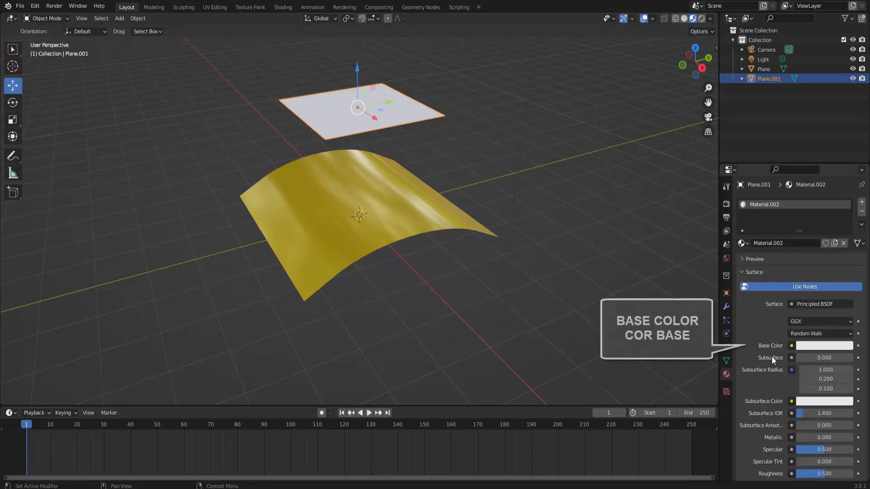
pyautogui.click(792, 346)
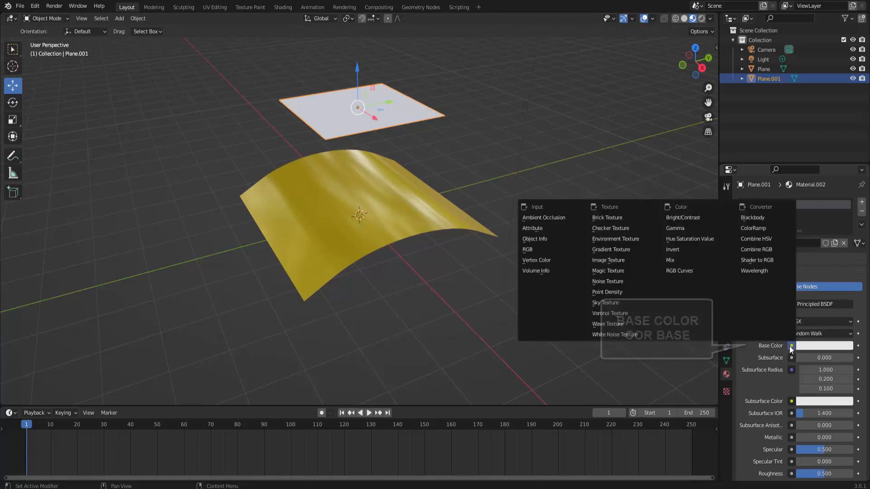
pyautogui.click(636, 260)
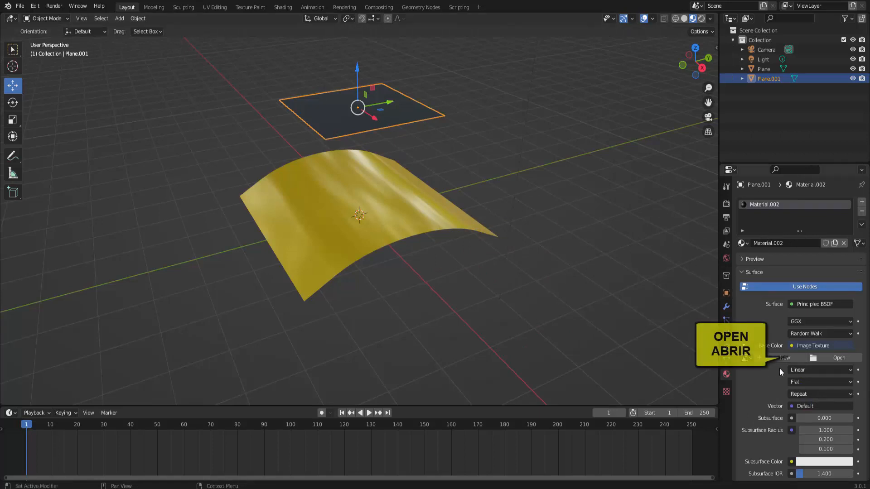
pyautogui.click(843, 360)
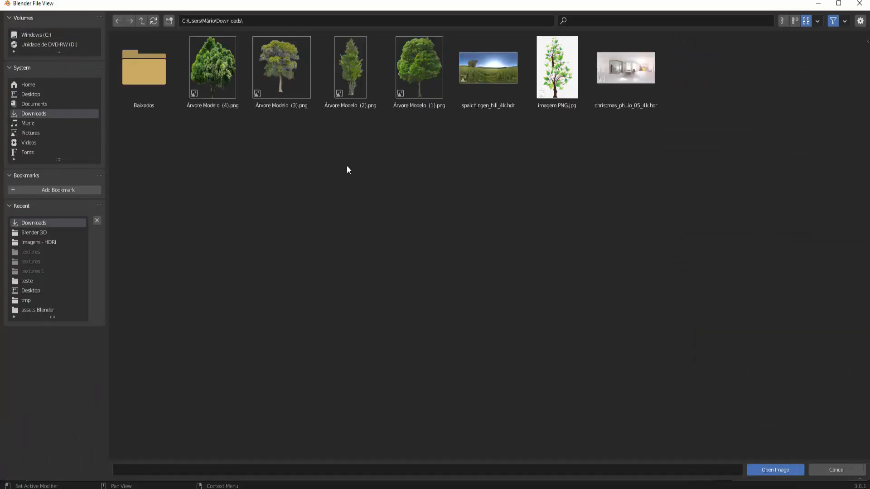
pyautogui.click(418, 81)
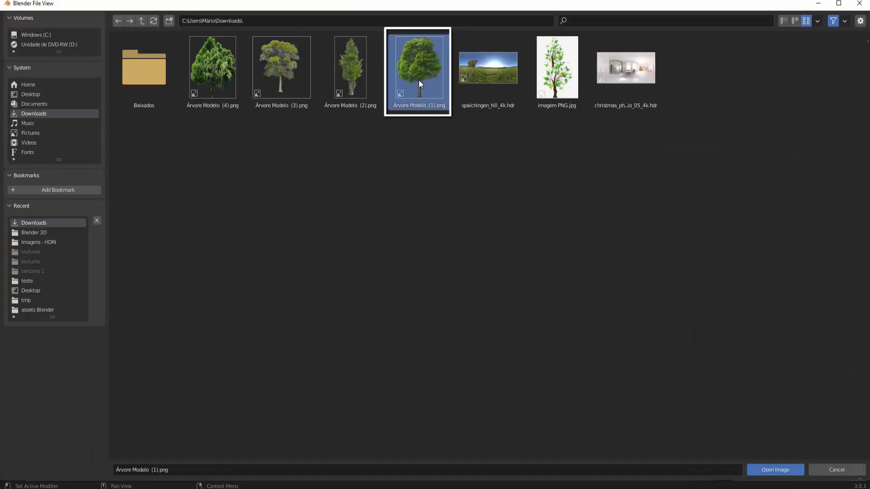
pyautogui.click(776, 469)
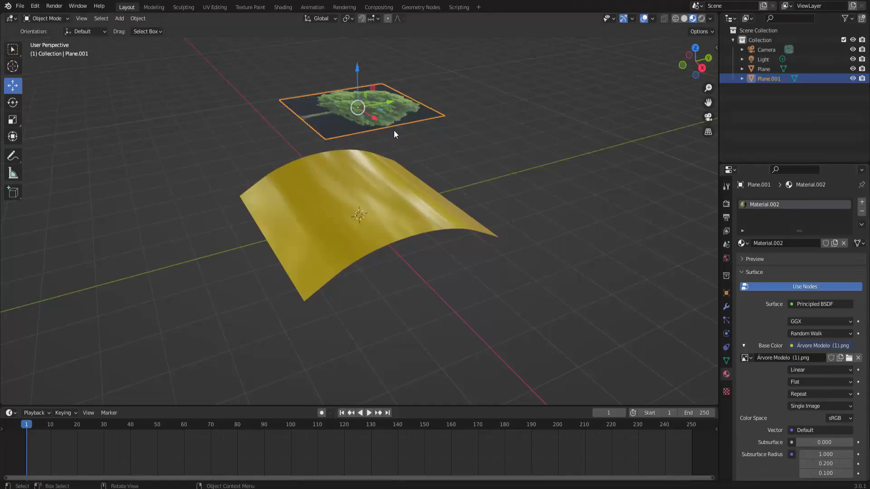
# - Enlarge the timeline area to about half the window height and change it into the Shader Editor, keeping the tree plane framed in the viewport
pyautogui.scroll(1, 444, 158)
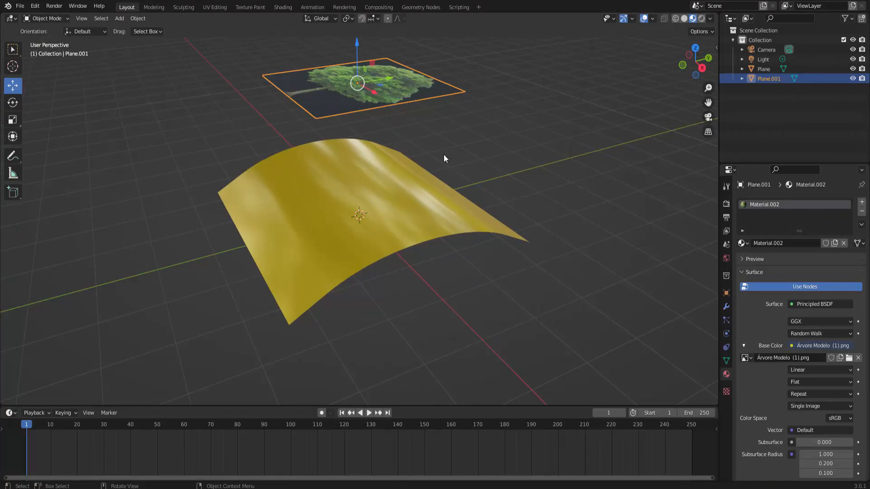
pyautogui.moveTo(444, 159); pyautogui.dragTo(540, 171, button='middle')
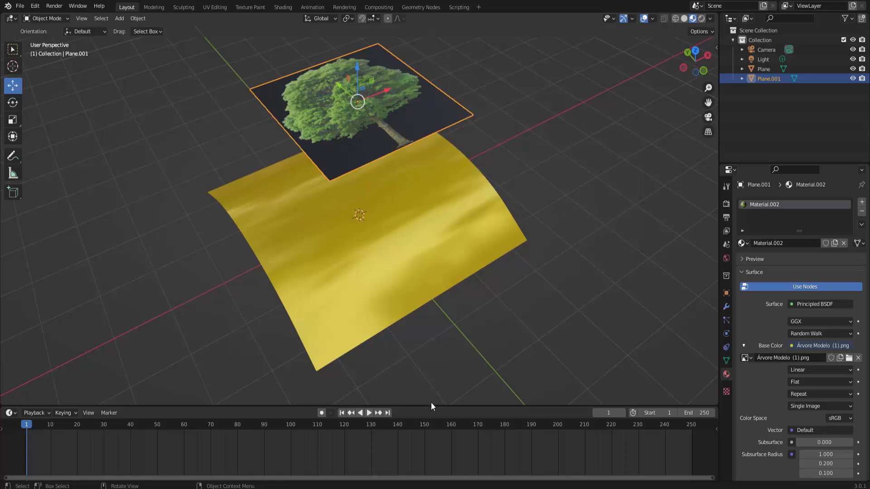
pyautogui.moveTo(431, 406); pyautogui.dragTo(432, 406)
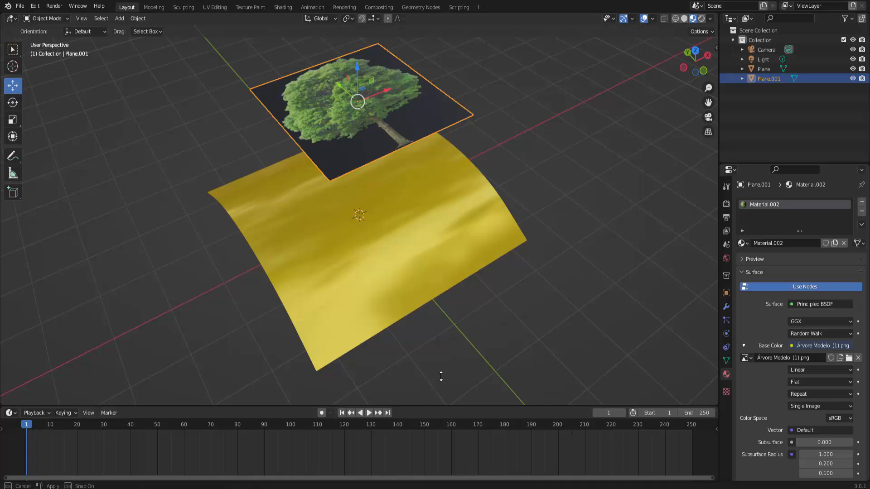
pyautogui.moveTo(441, 376); pyautogui.dragTo(465, 241)
pyautogui.scroll(-4, 508, 132)
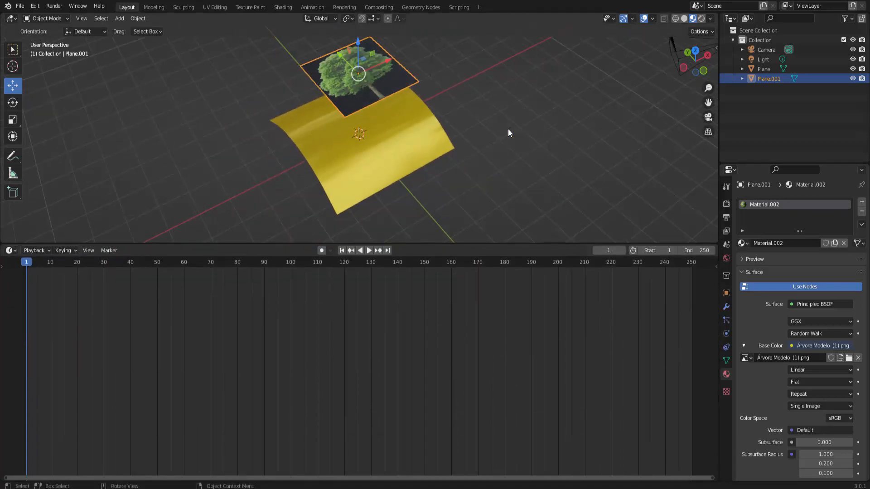
pyautogui.moveTo(708, 103); pyautogui.dragTo(711, 159)
pyautogui.scroll(1, 621, 172)
pyautogui.scroll(4, 622, 173)
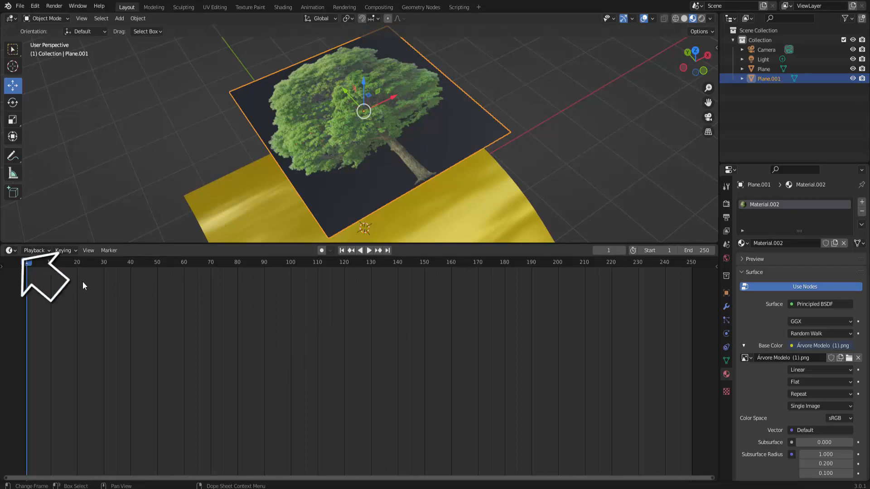
pyautogui.click(13, 250)
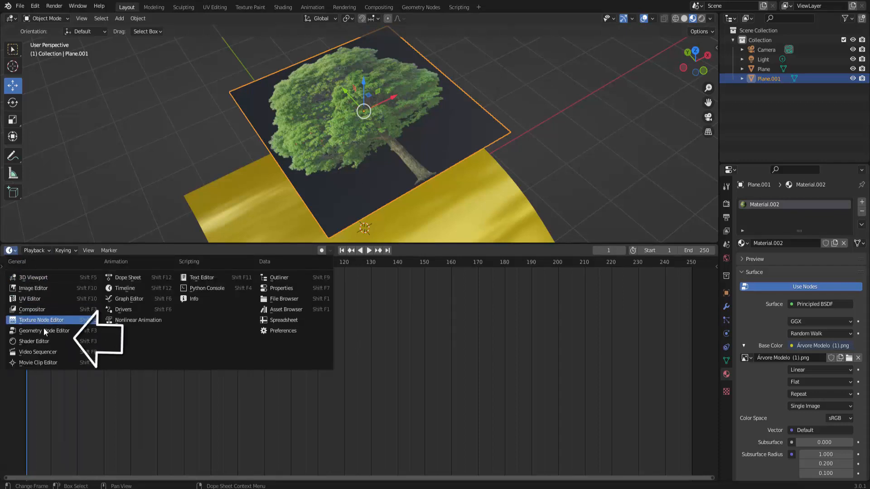
pyautogui.click(44, 341)
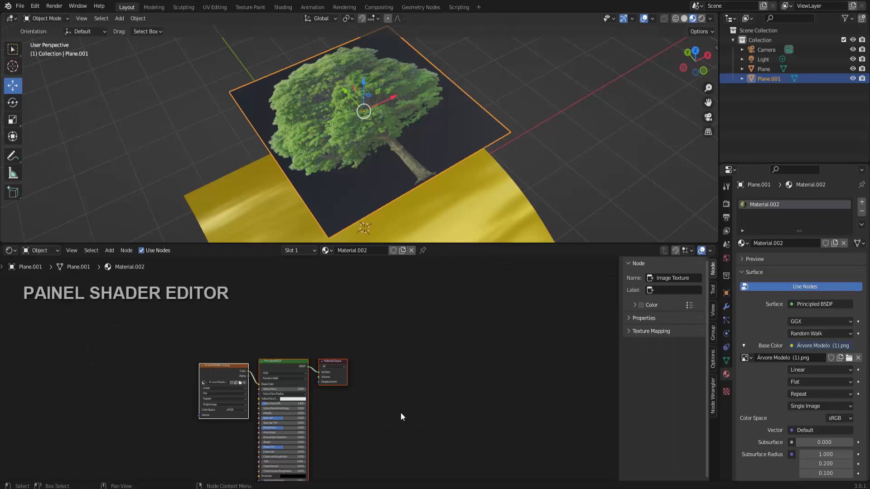
# - Spread out the Image Texture, Principled BSDF and Material Output nodes in the tree material, and select the Image Texture node
pyautogui.moveTo(279, 363); pyautogui.dragTo(416, 296)
pyautogui.scroll(2, 249, 339)
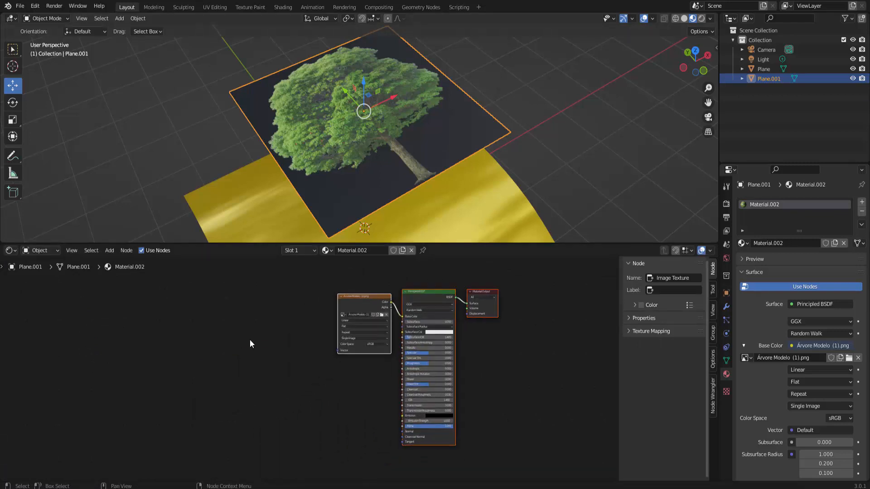
pyautogui.click(361, 279)
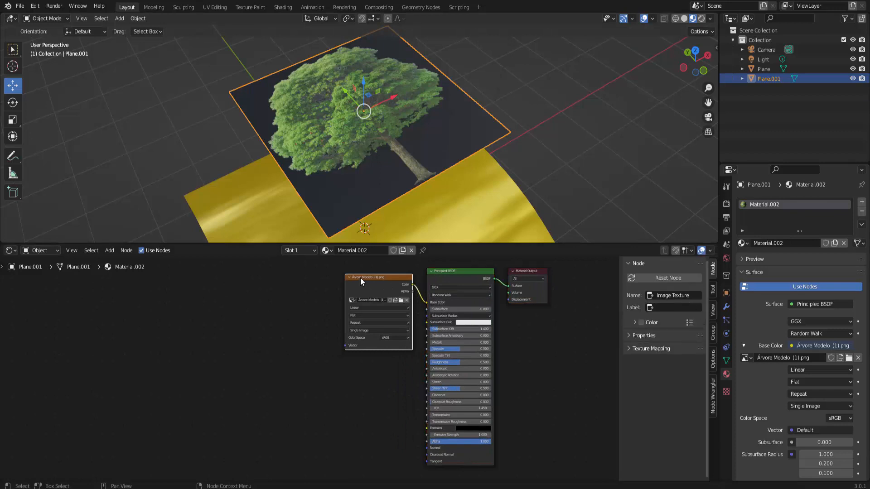
pyautogui.moveTo(360, 279); pyautogui.dragTo(226, 284)
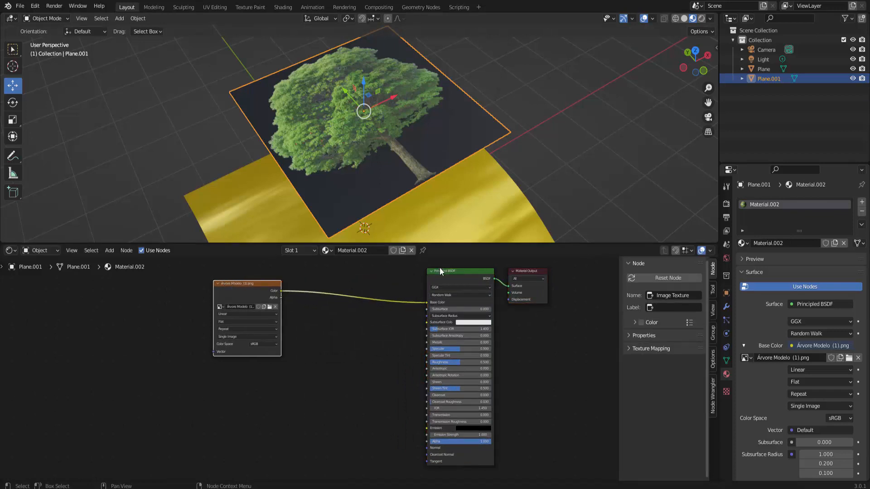
pyautogui.click(437, 271)
pyautogui.moveTo(436, 271); pyautogui.dragTo(372, 272)
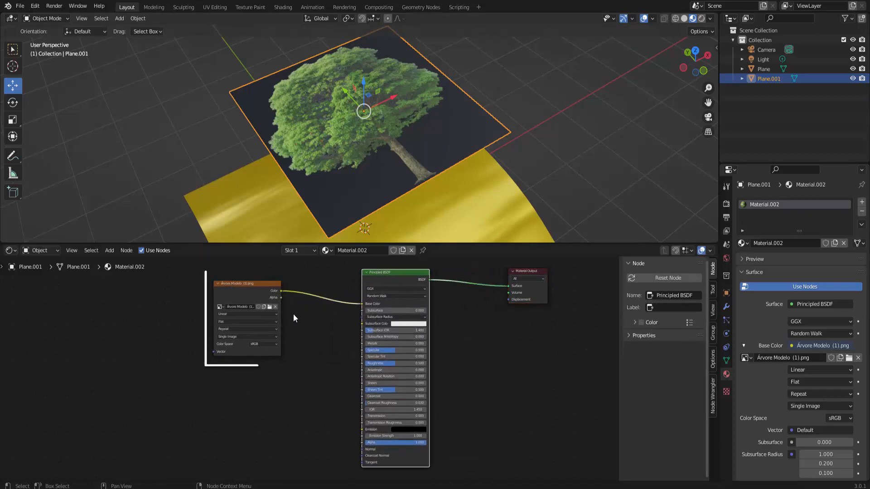
pyautogui.click(282, 302)
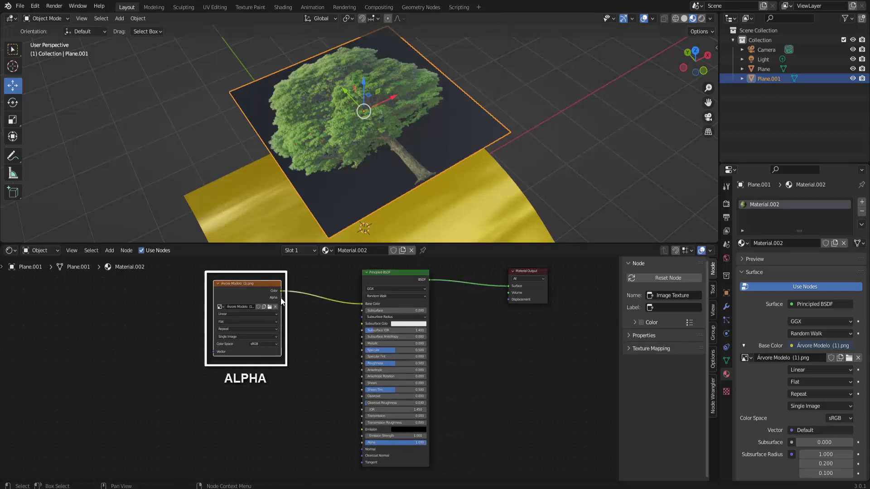
# - Connect the Image Texture node's Alpha output to the Alpha input of the Principled BSDF in the tree material
pyautogui.moveTo(284, 298); pyautogui.dragTo(358, 444)
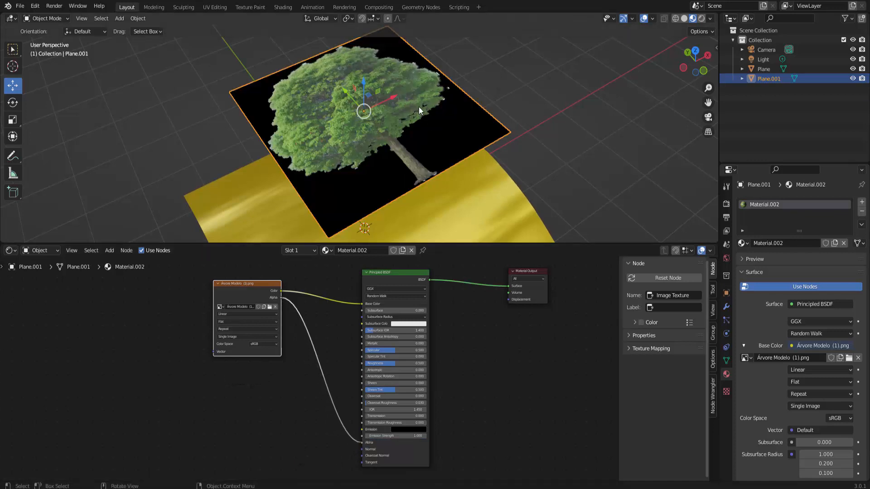
pyautogui.scroll(-3, 420, 125)
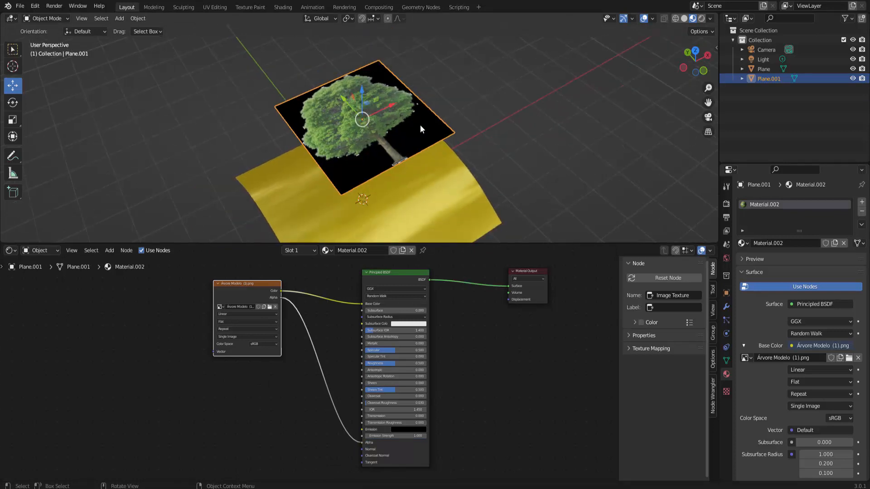
pyautogui.scroll(2, 420, 125)
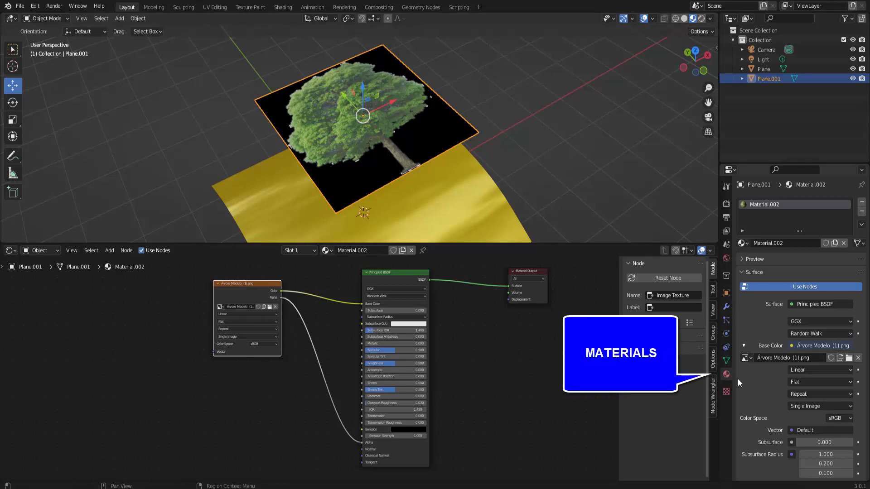
# - Set the tree material's Blend Mode to Alpha Blend and its Shadow Mode to Alpha Hashed
pyautogui.scroll(-3, 765, 384)
pyautogui.scroll(-20, 766, 383)
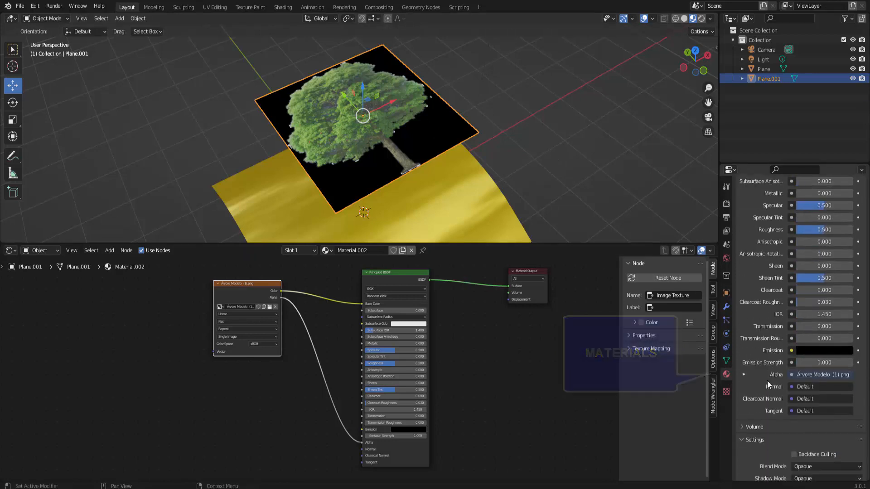
pyautogui.scroll(-1, 768, 381)
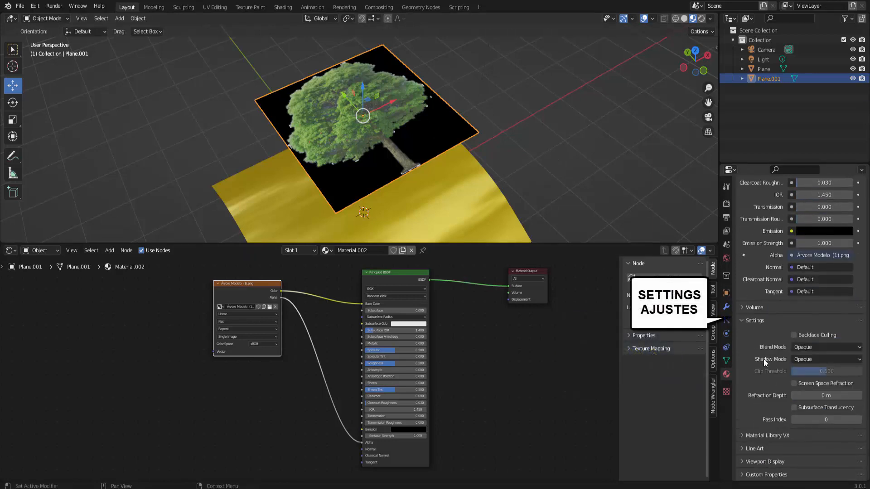
pyautogui.click(797, 348)
pyautogui.click(811, 389)
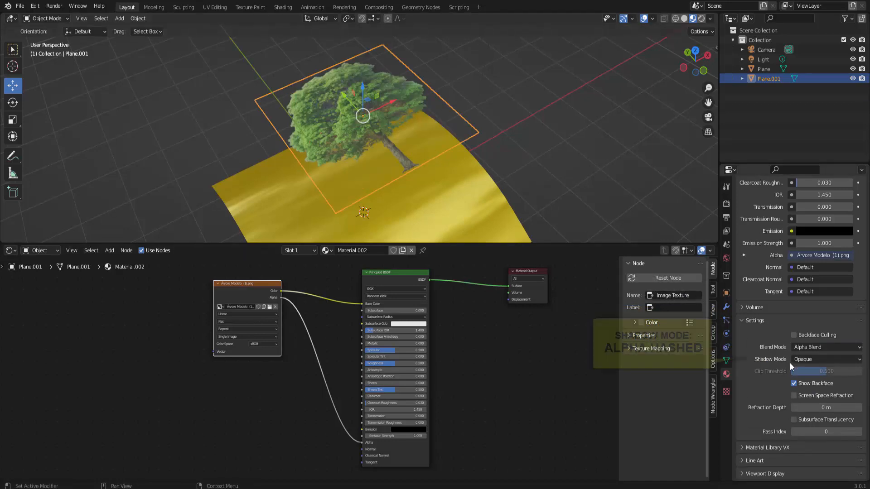
pyautogui.click(803, 359)
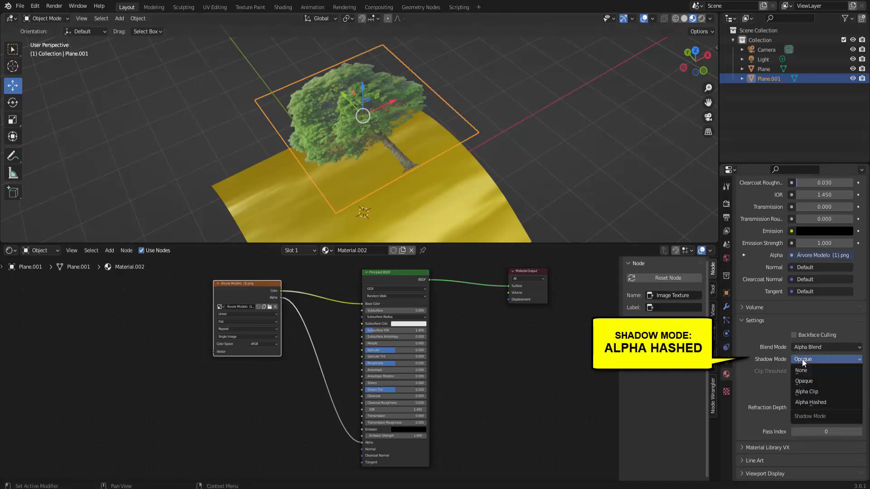
pyautogui.click(807, 400)
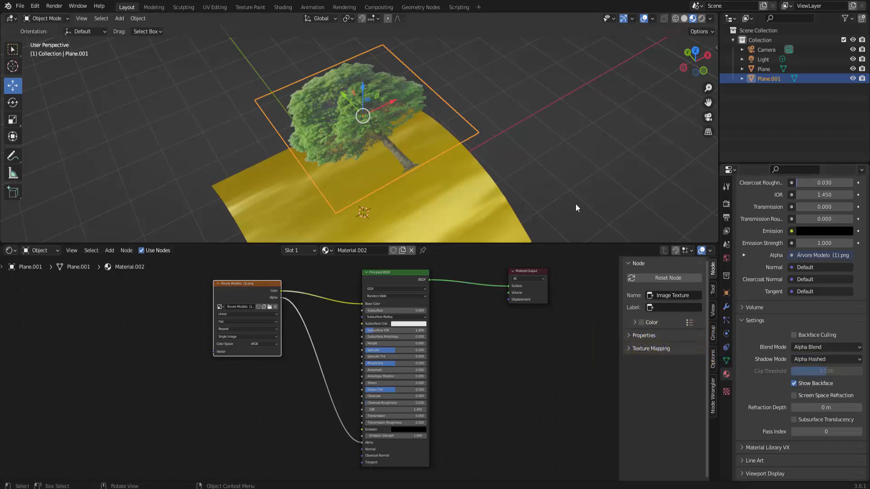
# - Shrink the Shader Editor to a low strip so the 3D viewport shows both planes from a lower angle
pyautogui.moveTo(576, 205)
pyautogui.mouseDown(button='middle')
pyautogui.moveTo(582, 185)
pyautogui.moveTo(554, 240)
pyautogui.moveTo(522, 28)
pyautogui.moveTo(568, 217)
pyautogui.moveTo(575, 188)
pyautogui.mouseUp(button='middle')
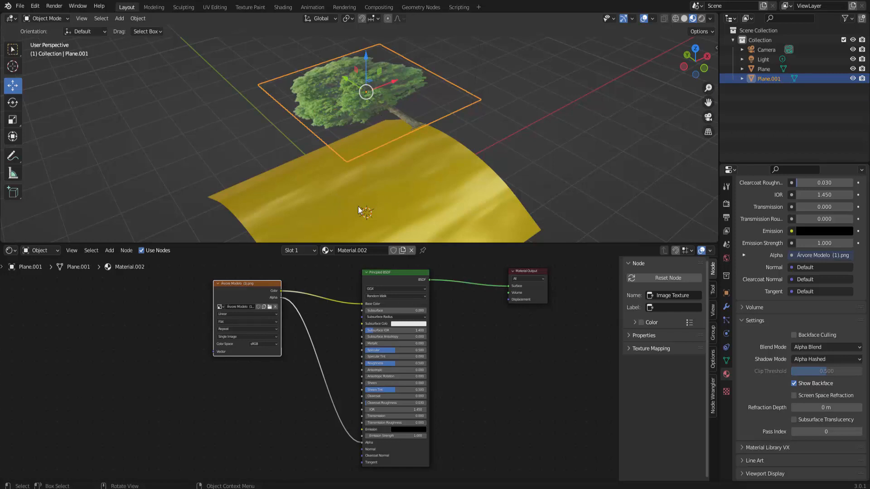
pyautogui.moveTo(448, 208); pyautogui.dragTo(487, 191, button='middle')
pyautogui.moveTo(482, 244); pyautogui.dragTo(479, 372)
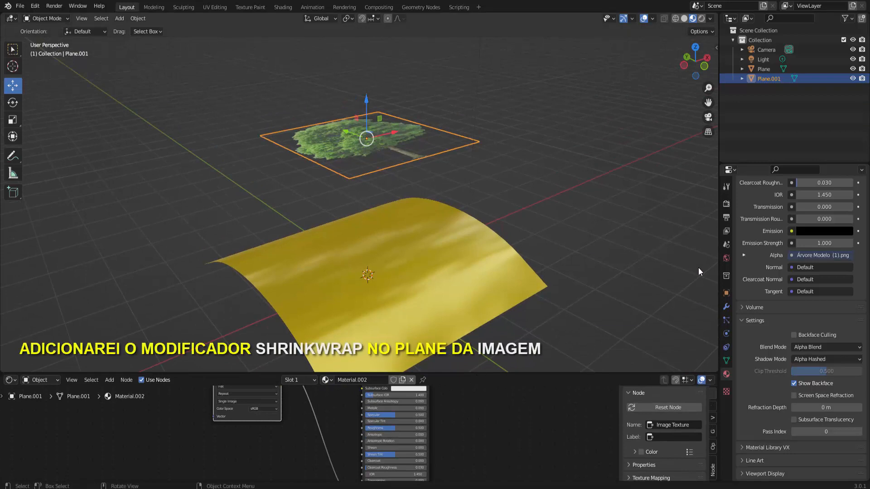
# - Add a Shrinkwrap modifier to the tree plane and set its Wrap Method to Project
pyautogui.click(726, 307)
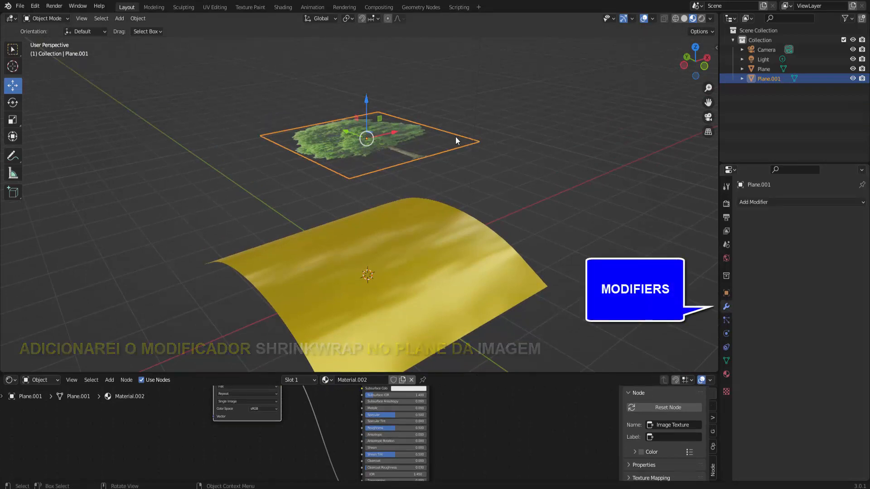
pyautogui.click(766, 203)
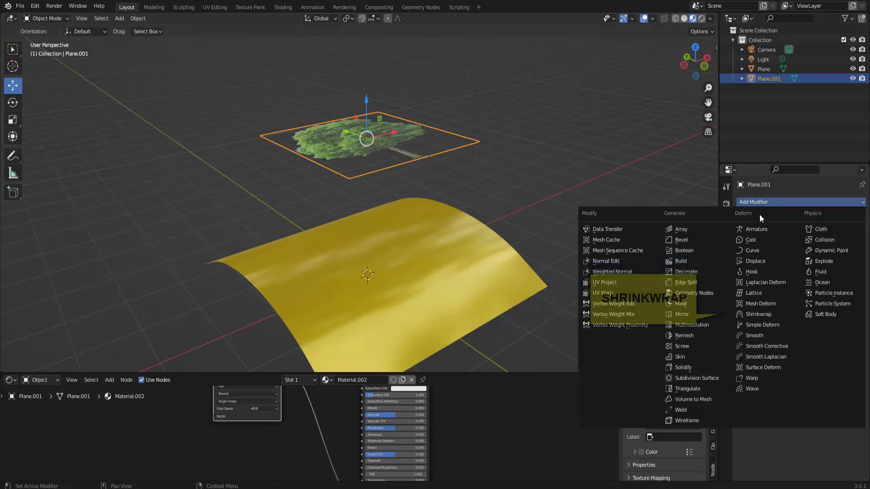
pyautogui.click(760, 315)
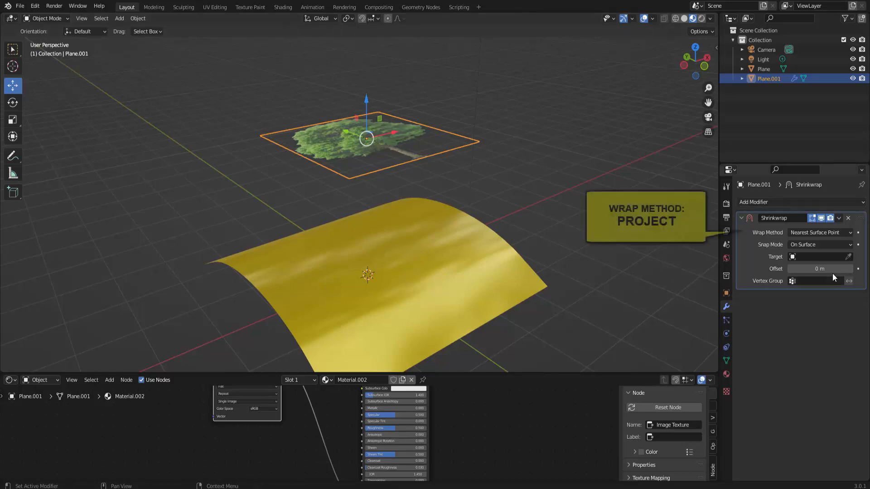
pyautogui.click(810, 233)
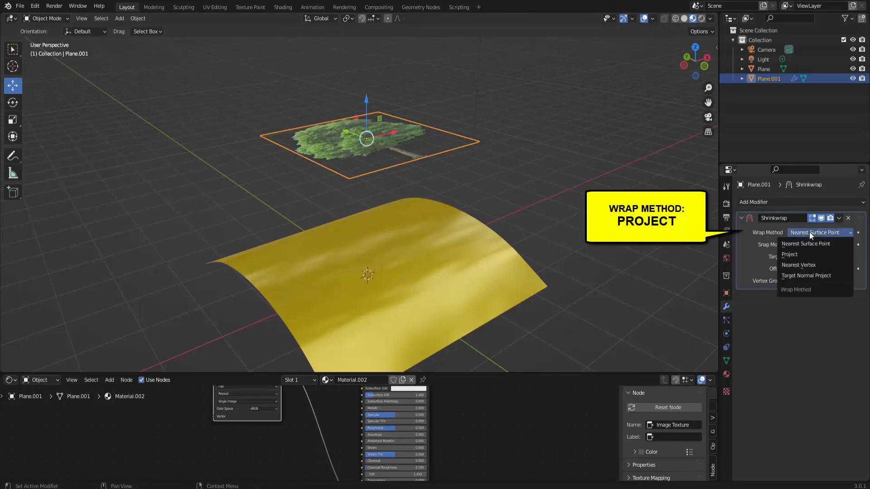
pyautogui.click(798, 254)
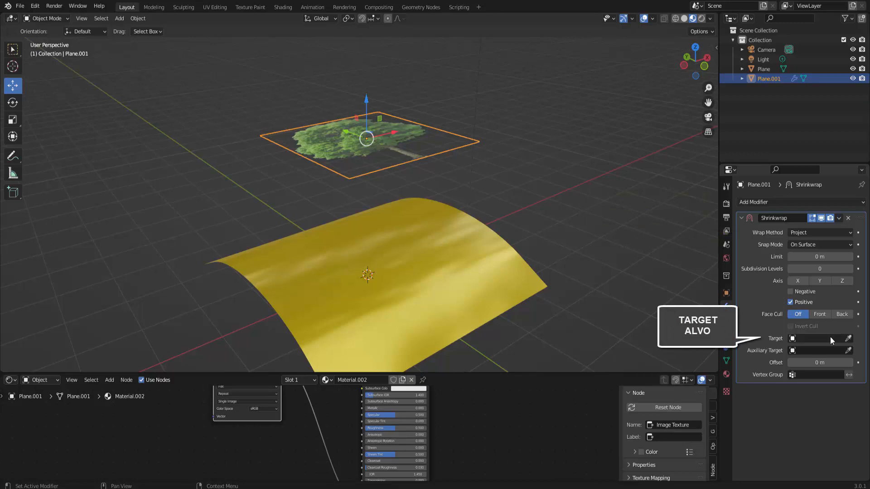
# - Set the yellow curved plane as the Shrinkwrap target and enable the Negative projection direction
pyautogui.click(849, 339)
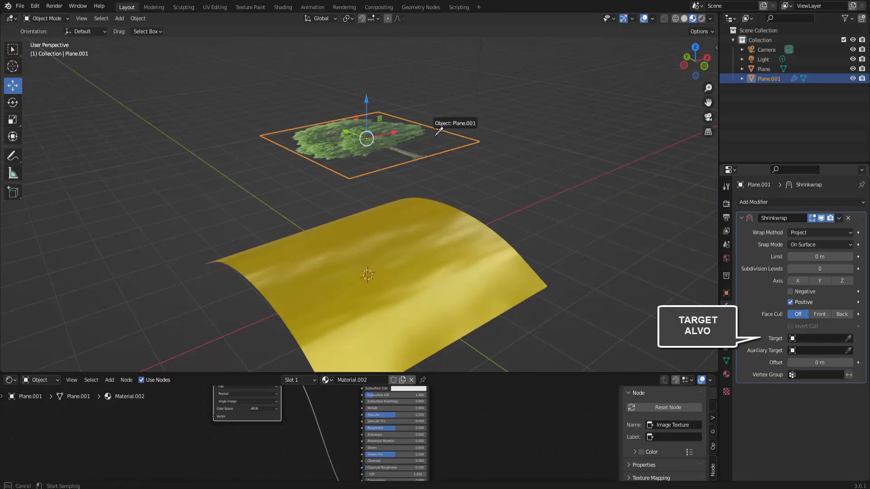
pyautogui.click(447, 207)
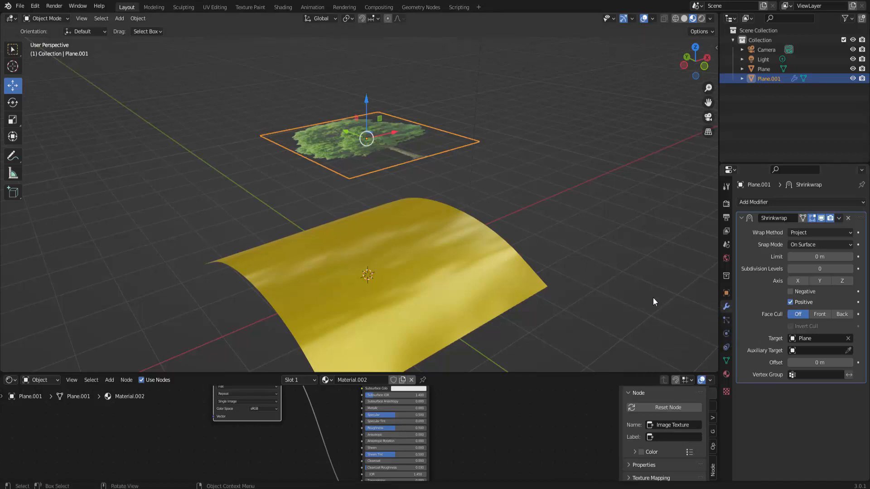
pyautogui.click(790, 292)
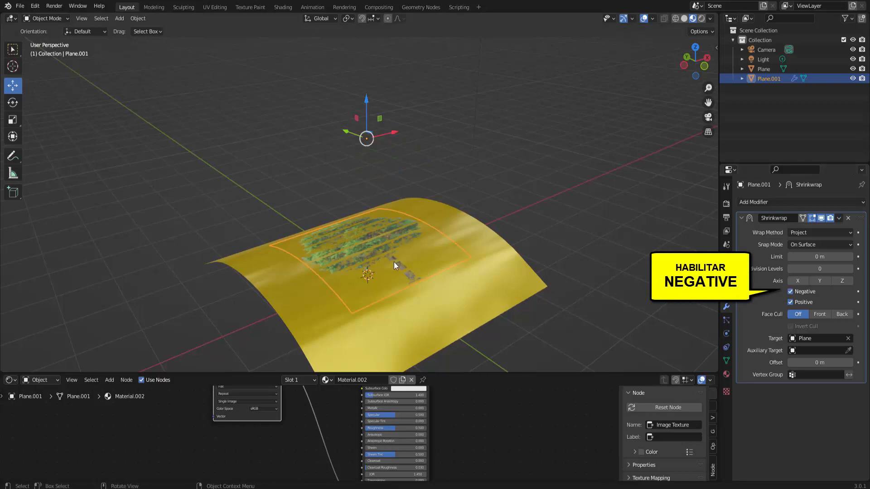
# - Set the Shrinkwrap modifier's Offset to 0.01 m
pyautogui.scroll(3, 398, 261)
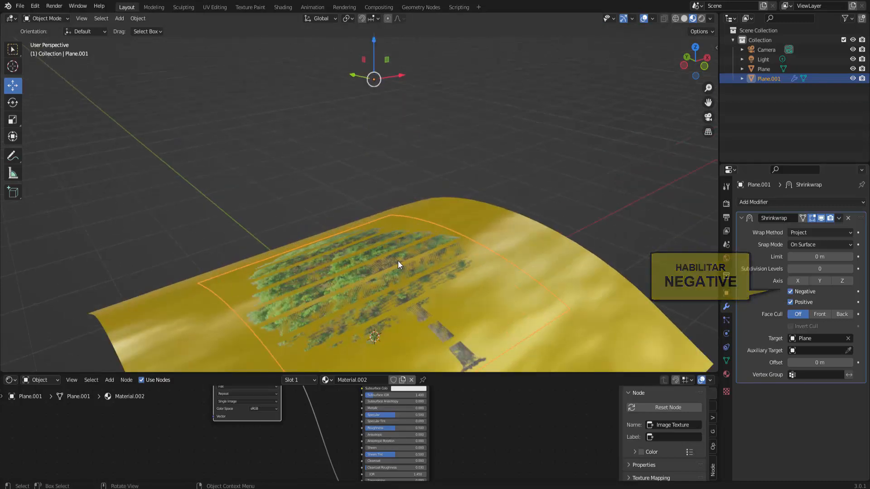
pyautogui.moveTo(419, 284); pyautogui.dragTo(422, 284, button='middle')
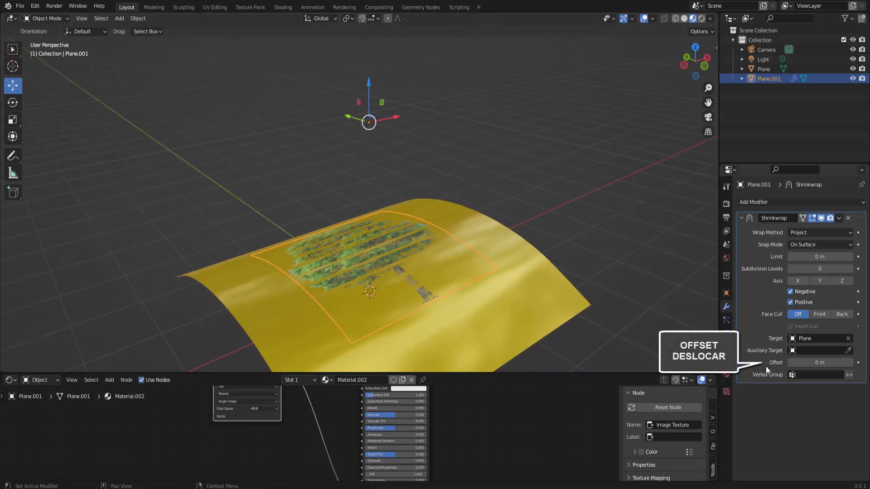
pyautogui.click(803, 359)
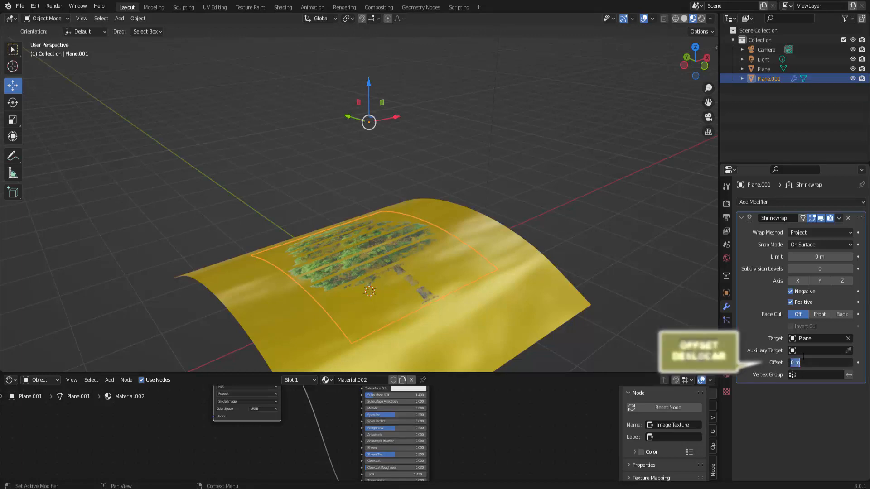
pyautogui.write('0.01')
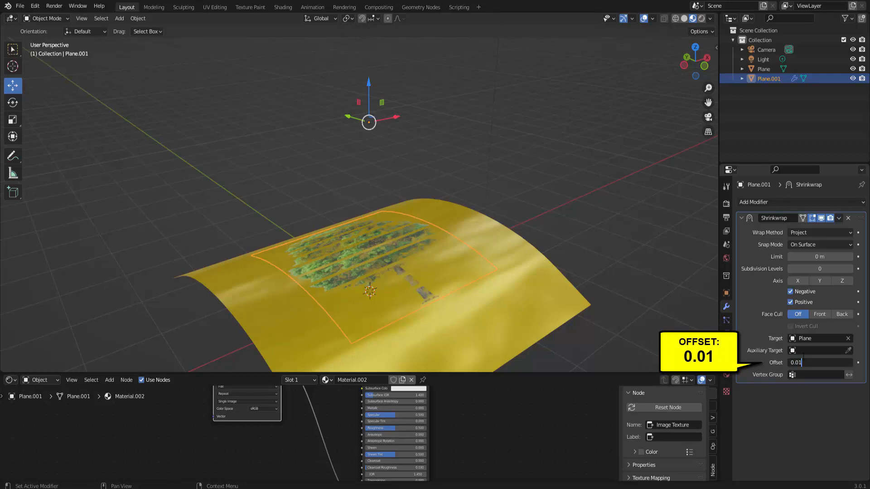
pyautogui.press('Return')
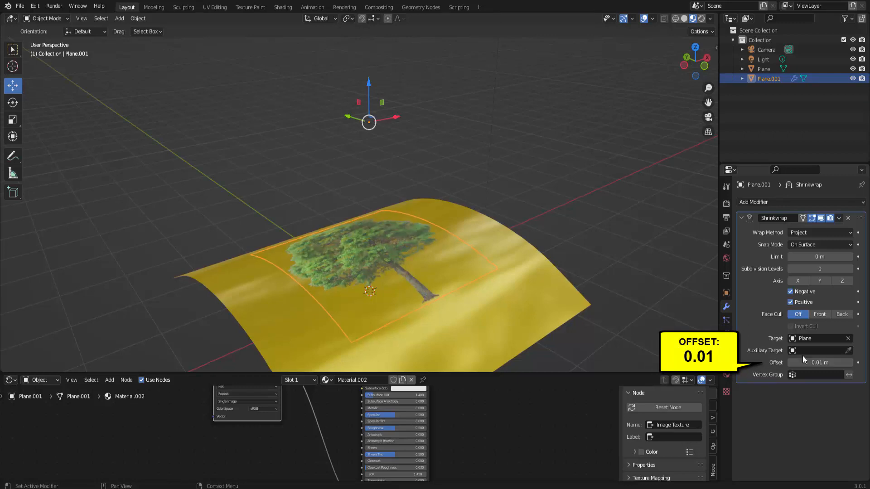
# - Check the projected tree image without its selection outline, reselect the tree plane and apply its Shrinkwrap modifier
pyautogui.click(487, 161)
pyautogui.moveTo(499, 249)
pyautogui.mouseDown(button='middle')
pyautogui.moveTo(514, 263)
pyautogui.moveTo(557, 252)
pyautogui.moveTo(556, 217)
pyautogui.moveTo(512, 223)
pyautogui.moveTo(495, 240)
pyautogui.moveTo(504, 260)
pyautogui.moveTo(539, 256)
pyautogui.moveTo(543, 237)
pyautogui.moveTo(502, 251)
pyautogui.mouseUp(button='middle')
pyautogui.scroll(-3, 540, 207)
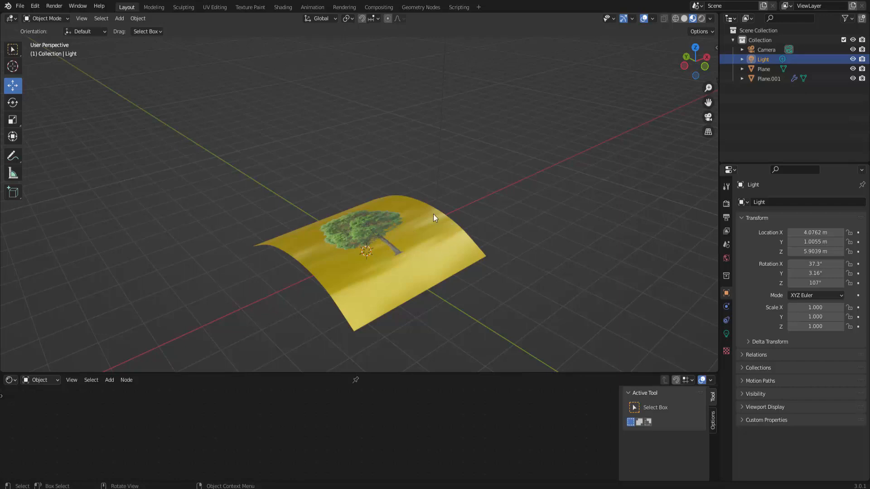
pyautogui.click(403, 232)
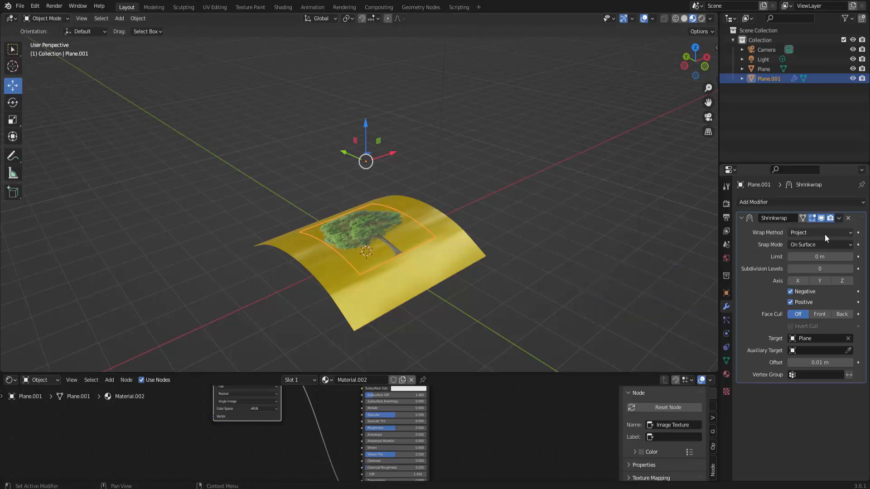
pyautogui.click(839, 219)
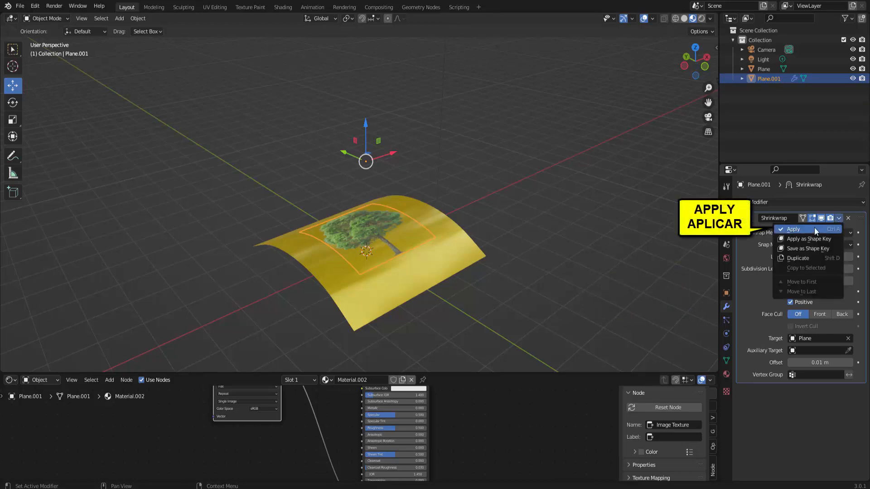
pyautogui.click(799, 228)
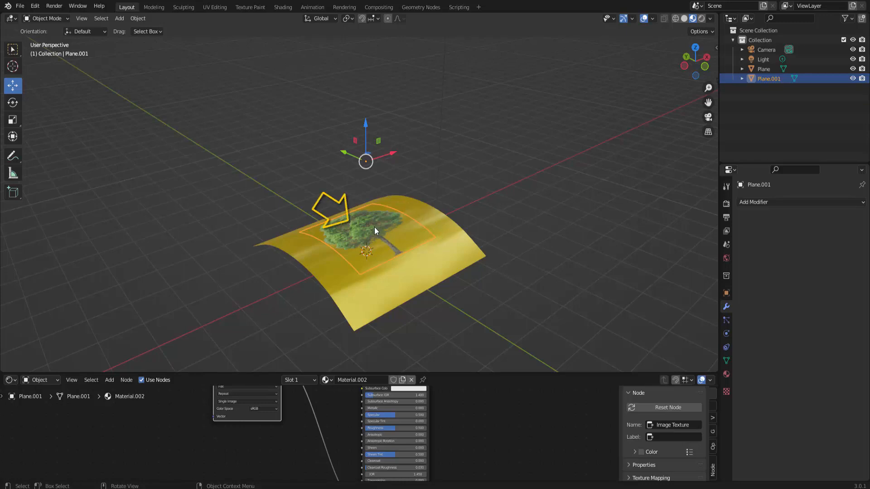
# - Add the yellow curved plane to the selection as the active object and join the tree plane into it
pyautogui.press('shift')
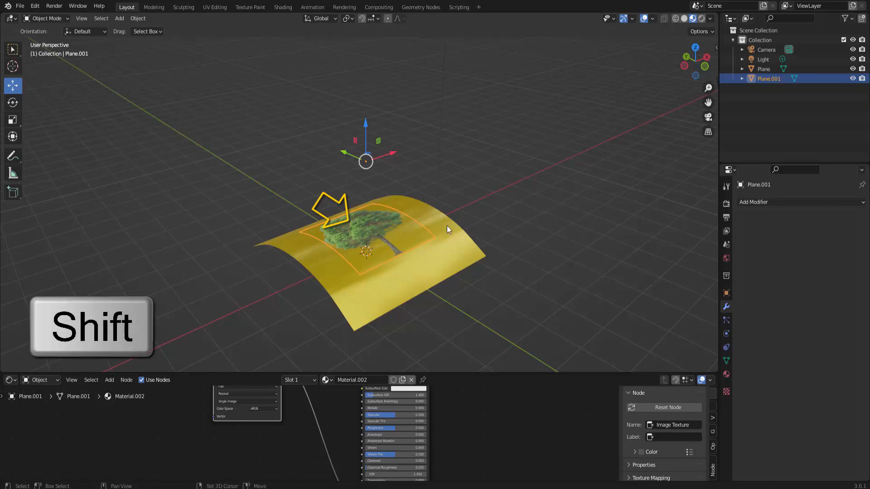
pyautogui.keyDown('shift'); pyautogui.click(447, 226); pyautogui.keyUp('shift')
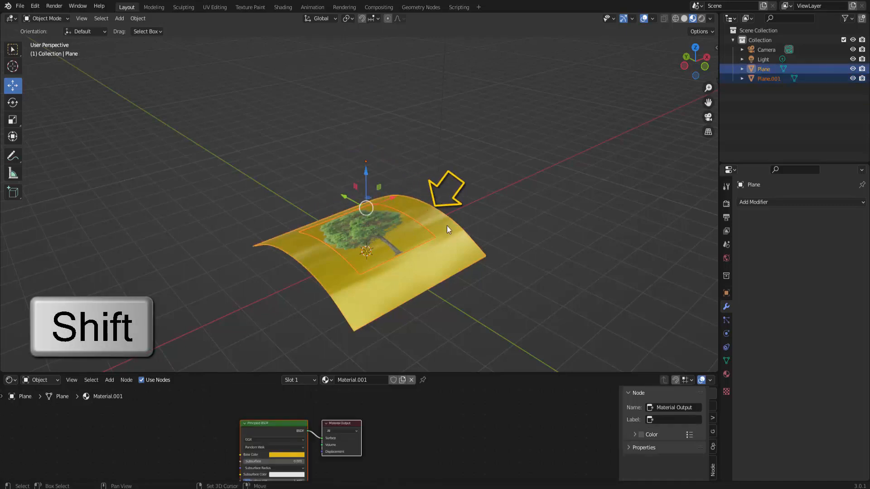
pyautogui.press('ctrl')
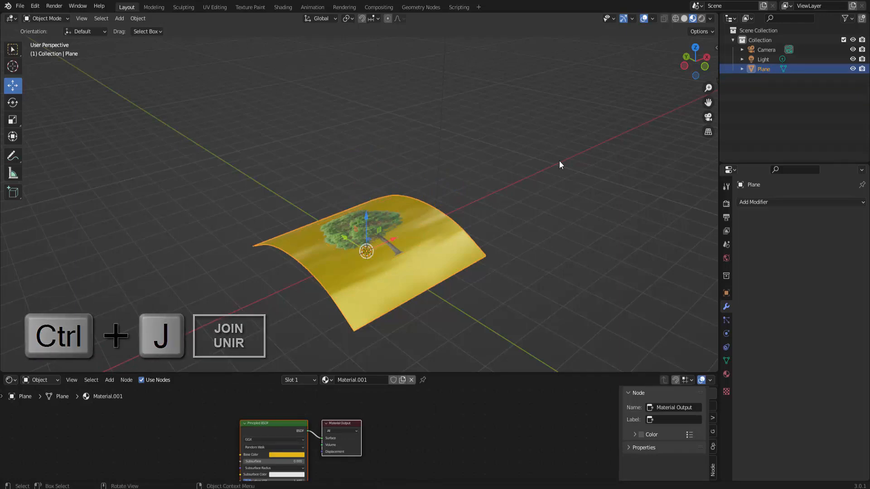
# - Scale the joined plane uniformly by about 1.271 and try out a rotation on it without keeping the rotation
pyautogui.moveTo(537, 219); pyautogui.dragTo(608, 237, button='middle')
pyautogui.scroll(4, 608, 237)
pyautogui.scroll(-3, 609, 233)
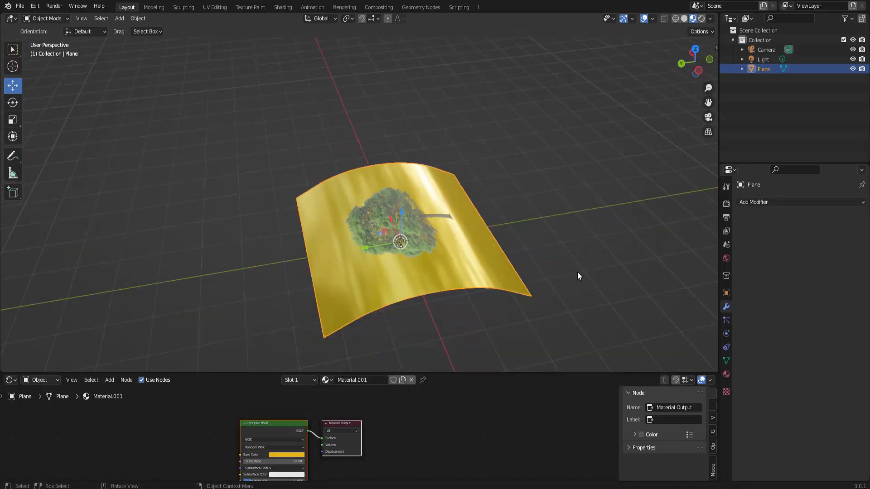
pyautogui.moveTo(579, 274); pyautogui.dragTo(444, 260, button='middle')
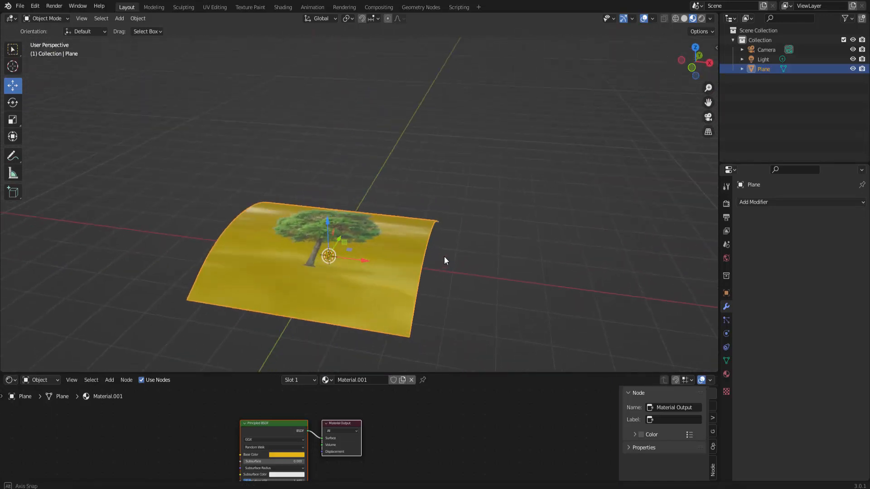
pyautogui.press('s')
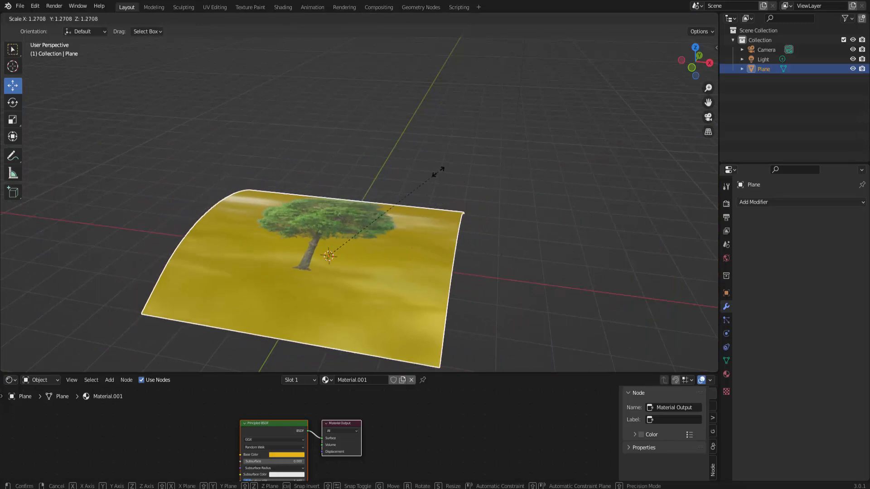
pyautogui.click(439, 176)
pyautogui.press('r')
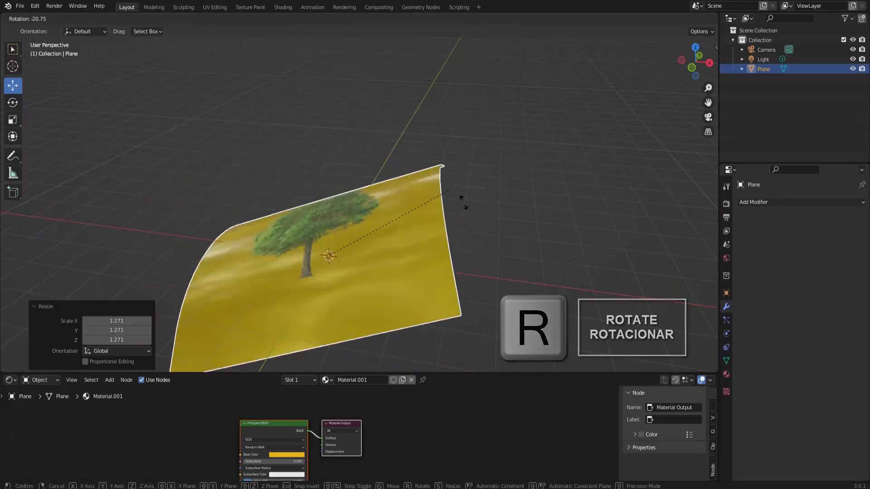
pyautogui.rightClick(479, 251)
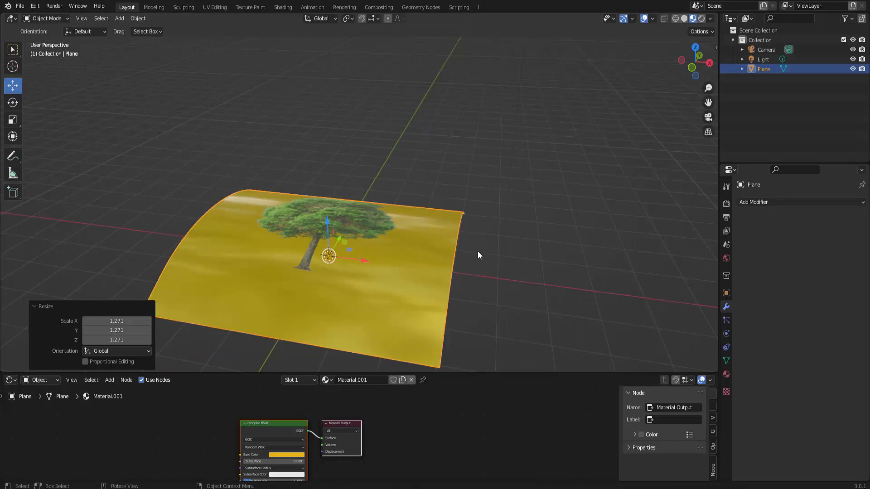
# - Try out moving the joined plane freely without keeping the new position
pyautogui.press('g')
pyautogui.rightClick(542, 195)
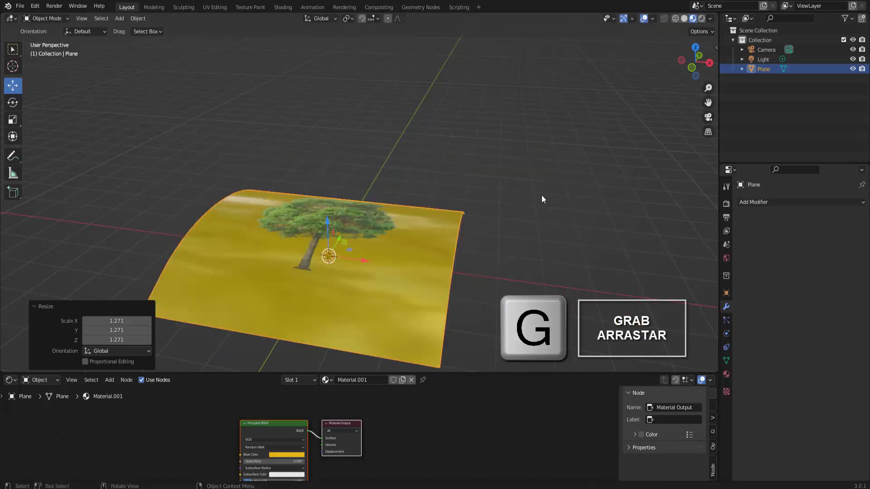
# - Examine the joined plane from several angles and distances to check how the tree image follows the yellow curved surface
pyautogui.moveTo(556, 205); pyautogui.dragTo(622, 240, button='middle')
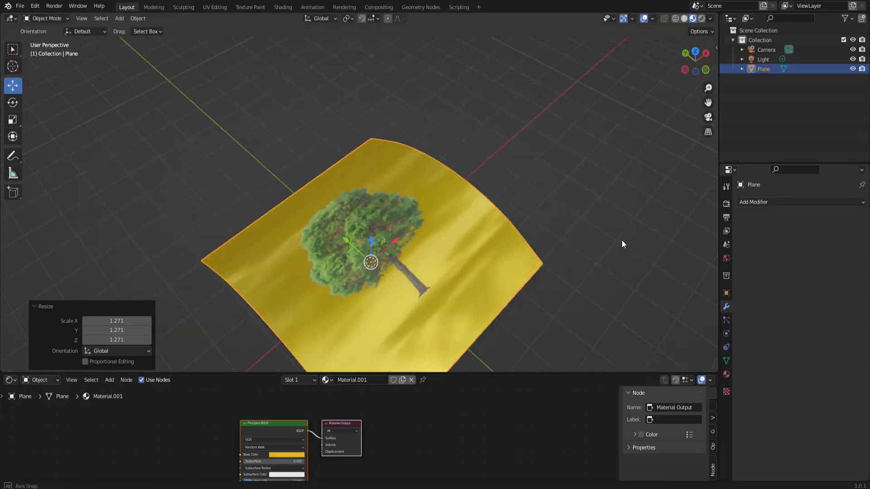
pyautogui.scroll(-3, 621, 240)
pyautogui.scroll(1, 494, 247)
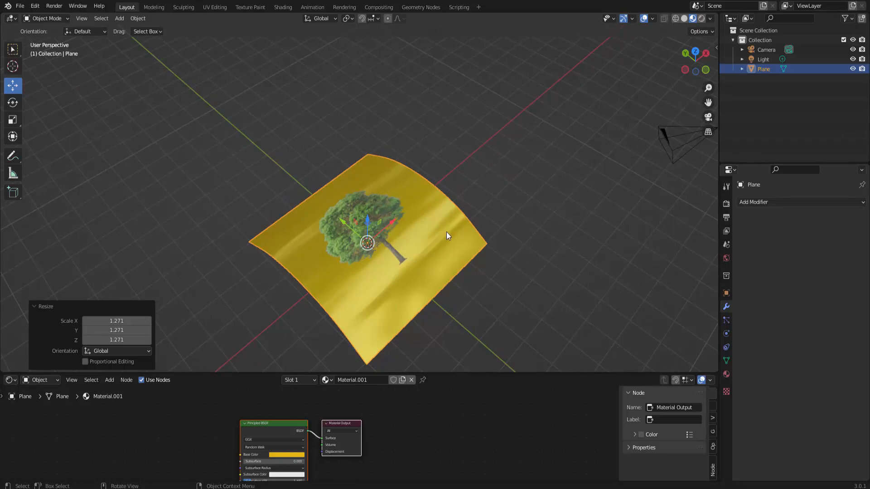
pyautogui.moveTo(471, 237); pyautogui.dragTo(520, 223, button='middle')
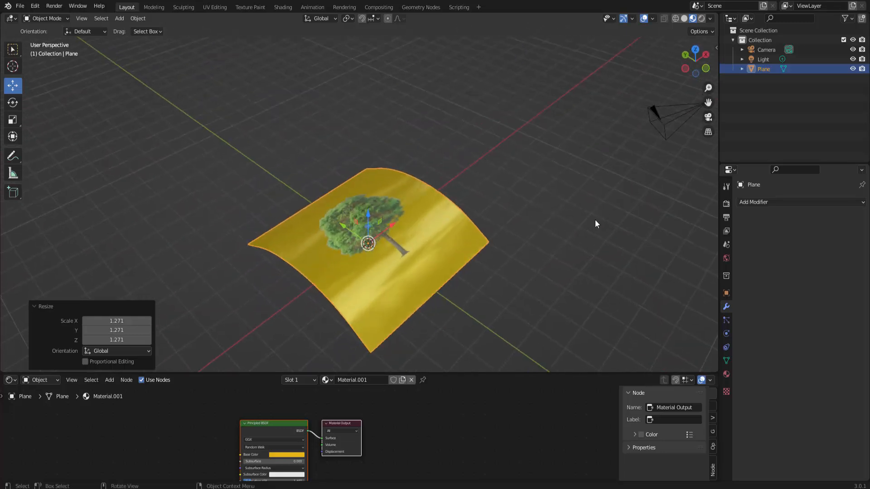
pyautogui.moveTo(709, 102); pyautogui.dragTo(695, 54)
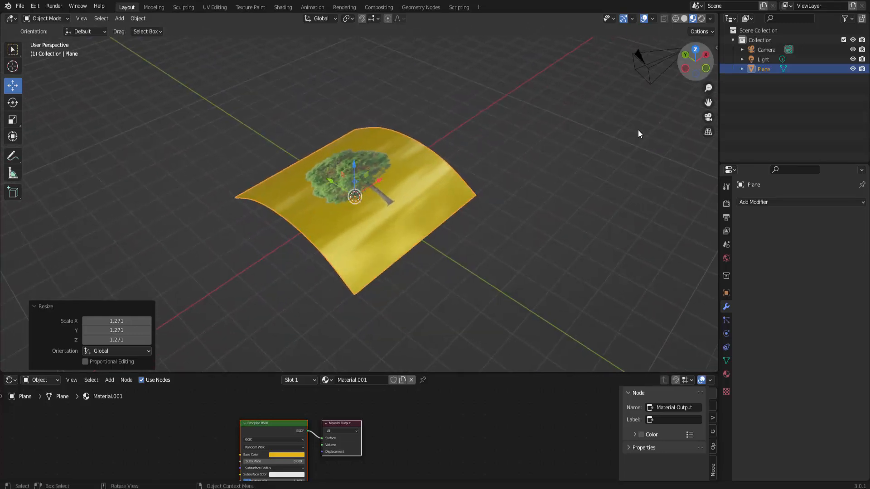
pyautogui.scroll(3, 619, 162)
pyautogui.scroll(-2, 619, 161)
pyautogui.scroll(1, 619, 160)
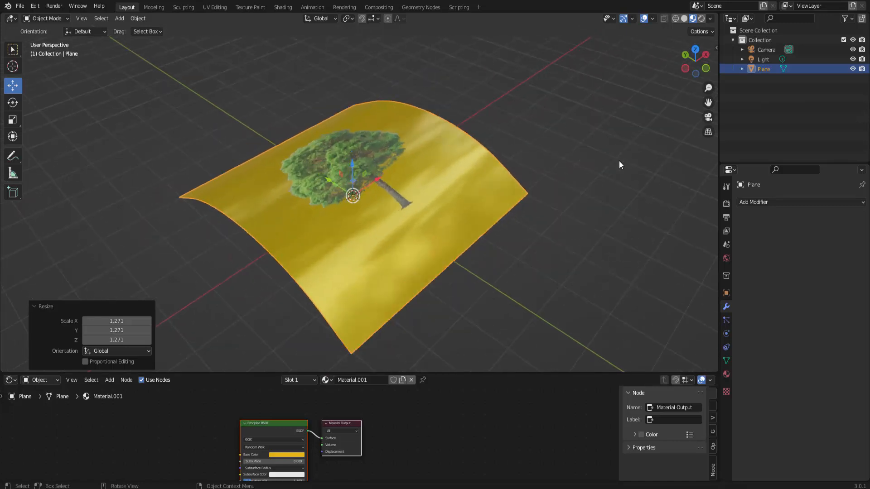